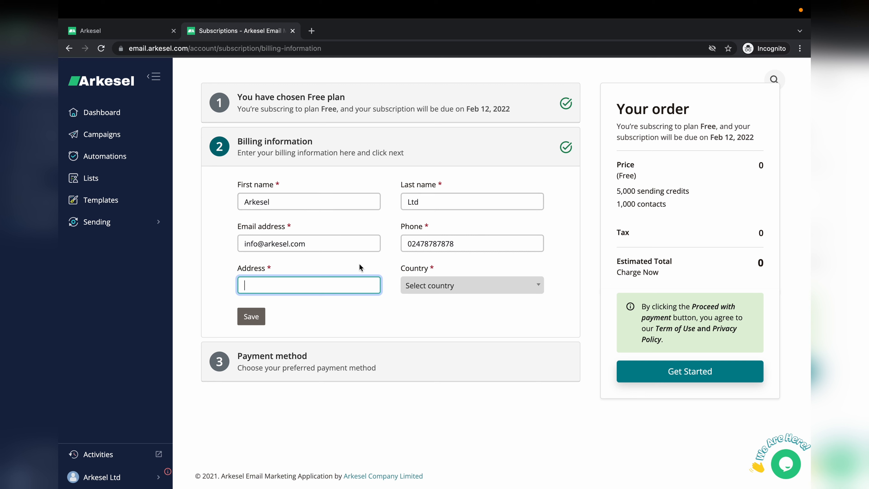
Step: Enter the billing street address and set the billing country to Ghana
type("43 bou")
key("BackSpace")
key("BackSpace")
key("BackSpace")
type("Bou")
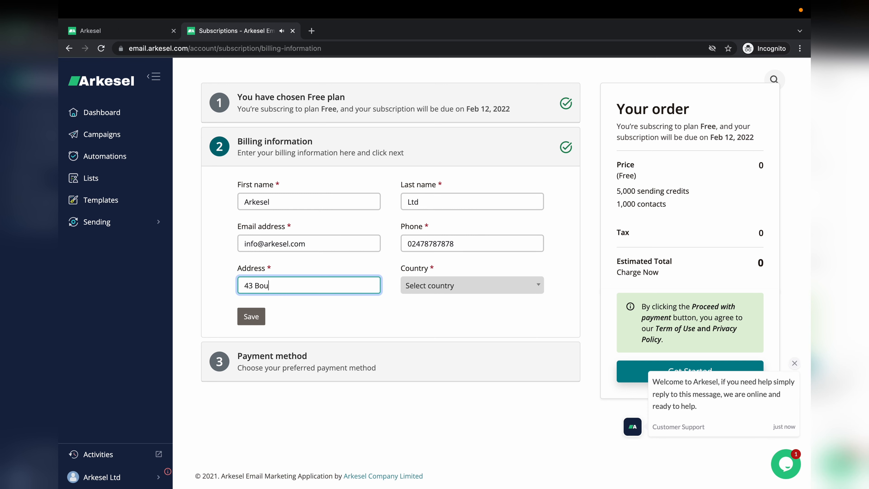
type("ndary Road")
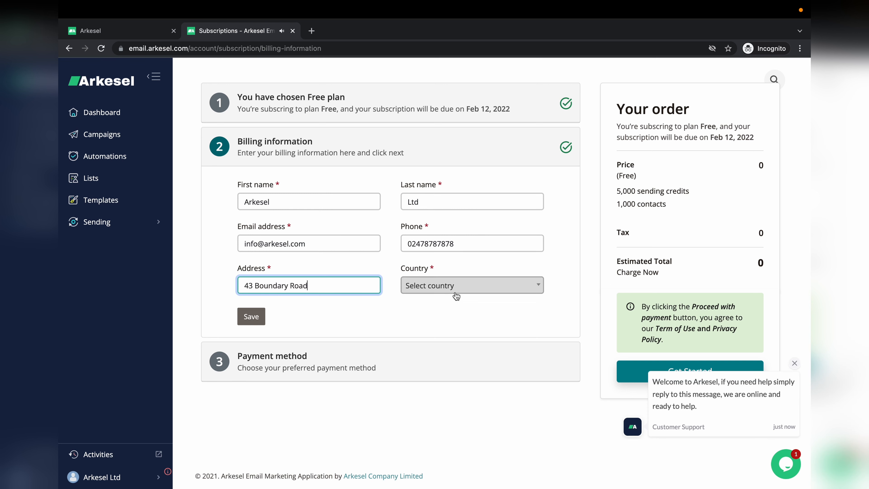
left_click(471, 287)
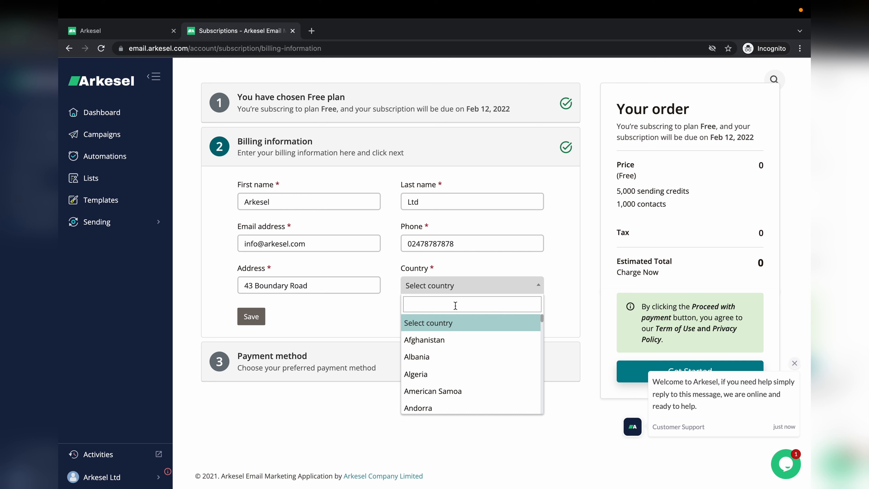
type("gh")
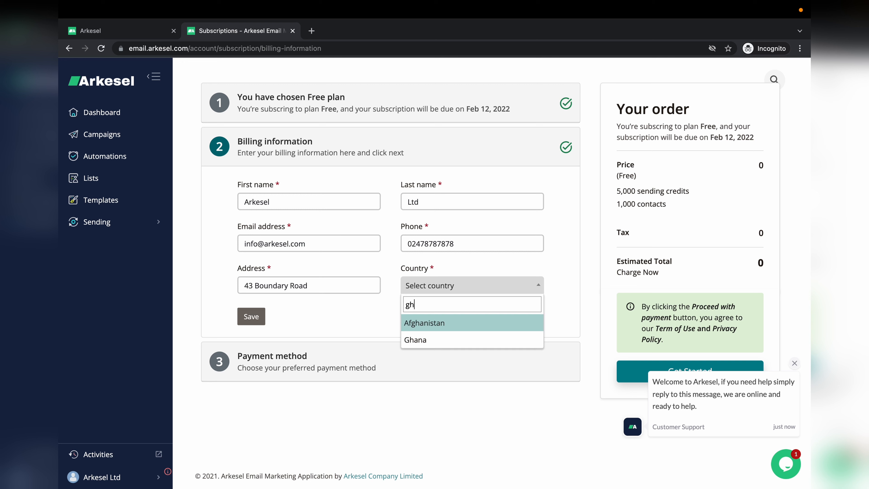
left_click(430, 340)
Step: Remove the extra trailing digit from the phone number and save the billing details
left_click(418, 244)
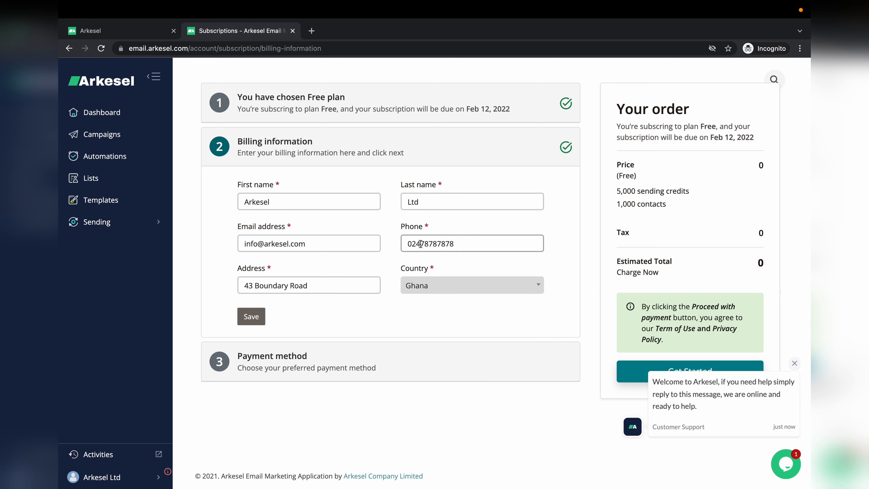
left_click_drag(420, 244, 430, 243)
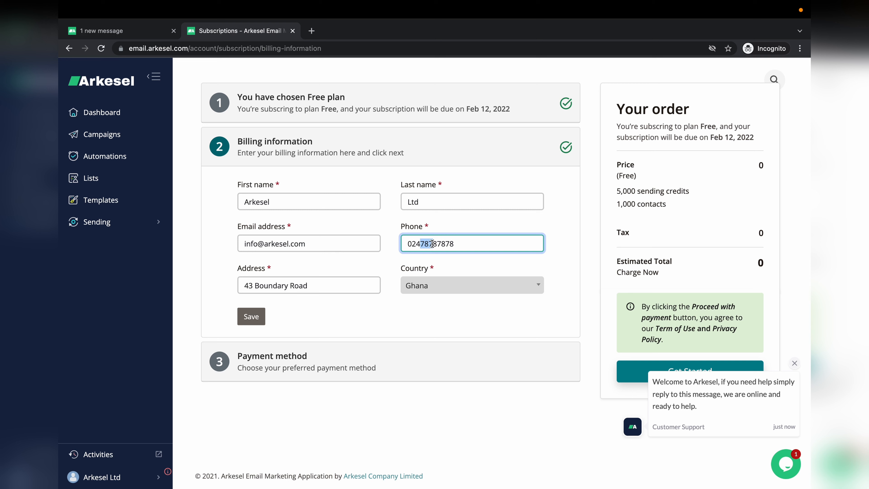
left_click(415, 244)
key("BackSpace")
left_click(258, 317)
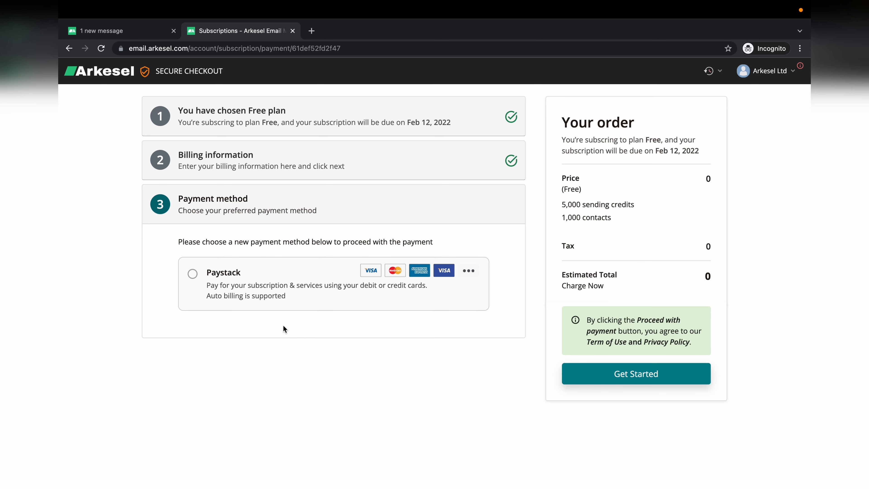
Step: Confirm the Free plan with Paystack as payment method, then go to the empty My lists page
left_click(193, 273)
left_click(637, 374)
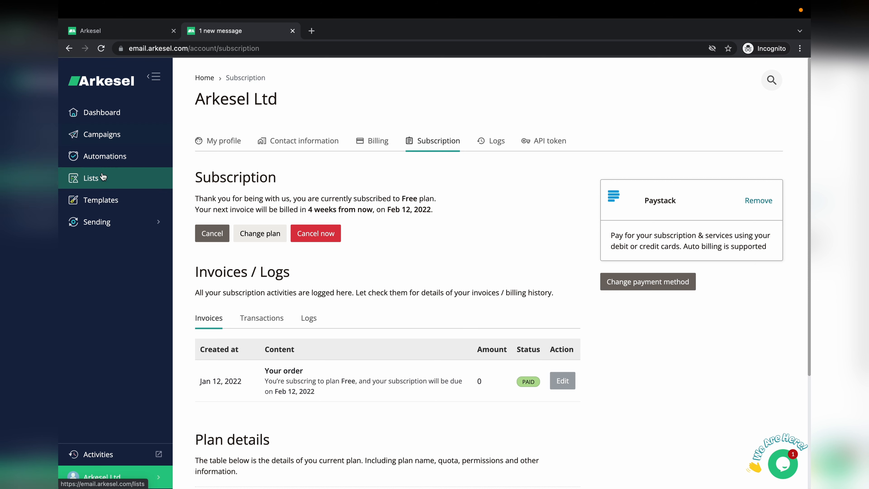
left_click(92, 178)
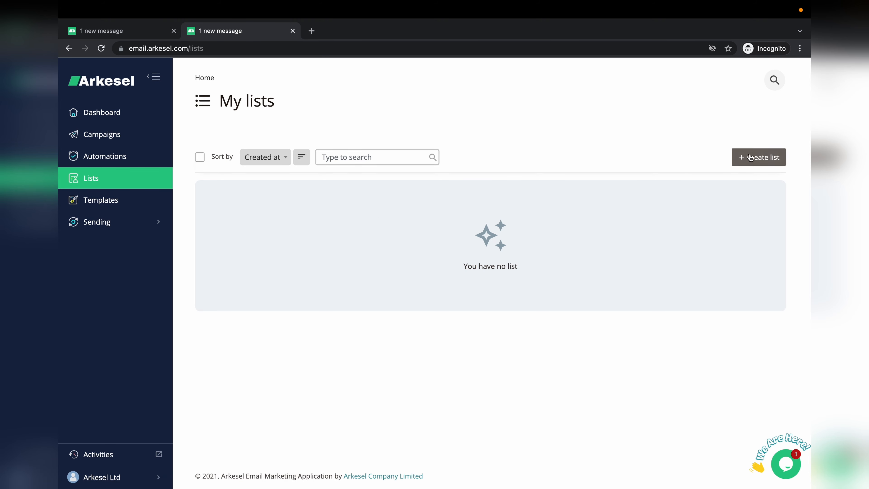
Step: Create list 'First Email Campaign' with the support sender address, from-name Arkesel and subject 'Welcome'
left_click(762, 160)
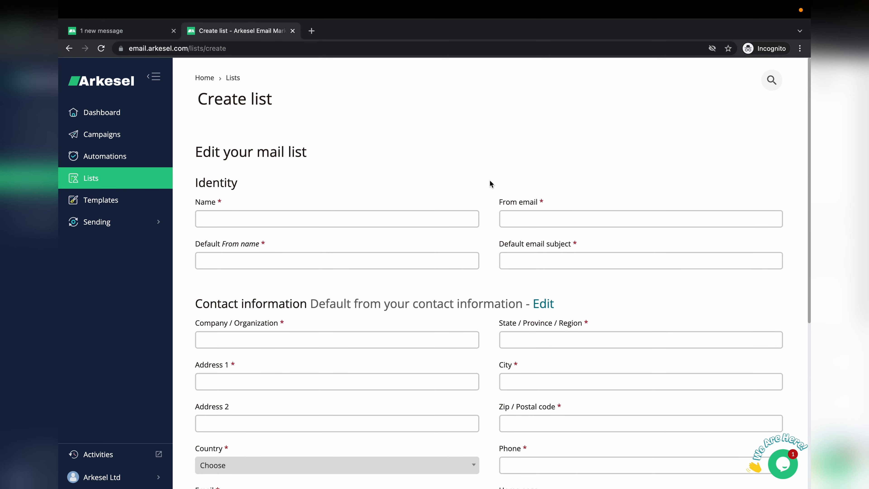
left_click(408, 219)
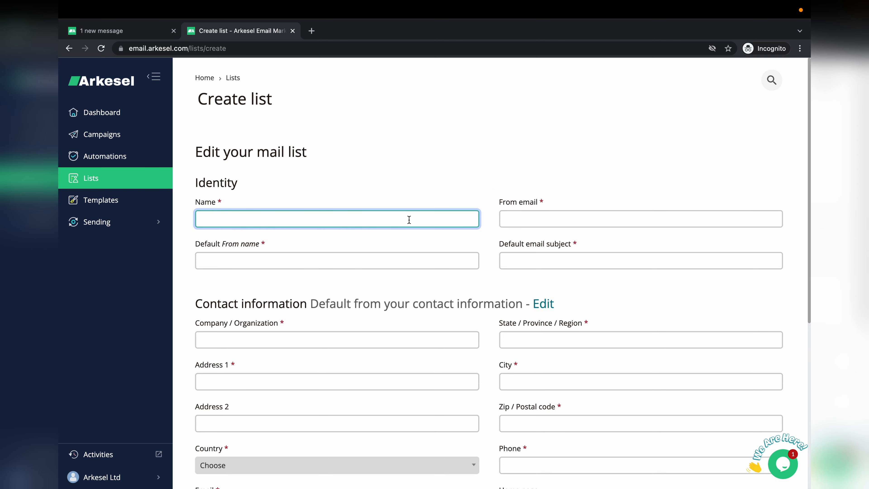
type("First Email Campaign")
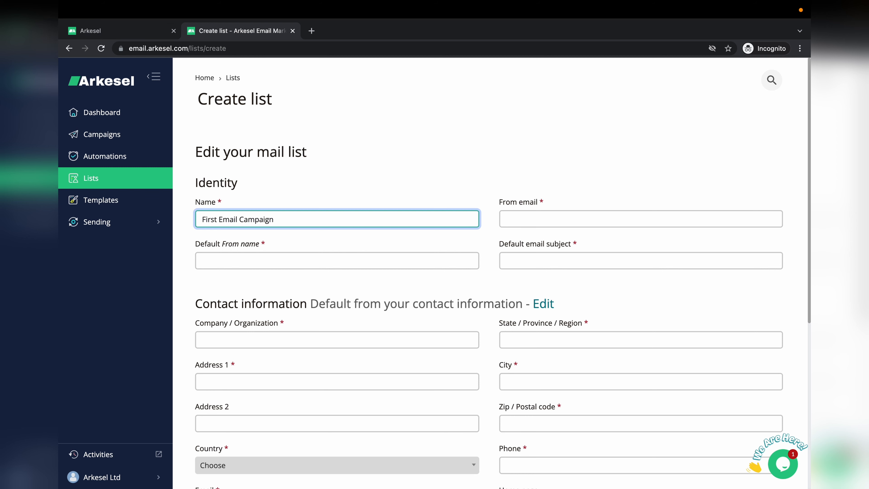
left_click(563, 220)
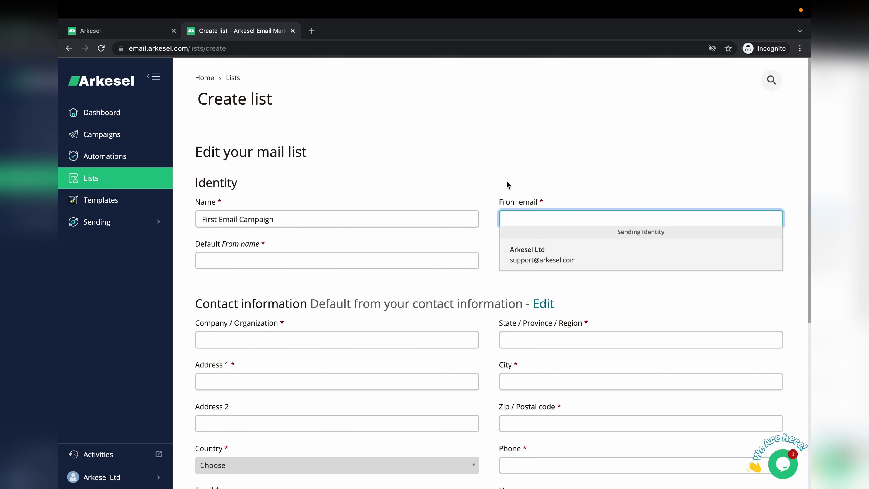
left_click(537, 253)
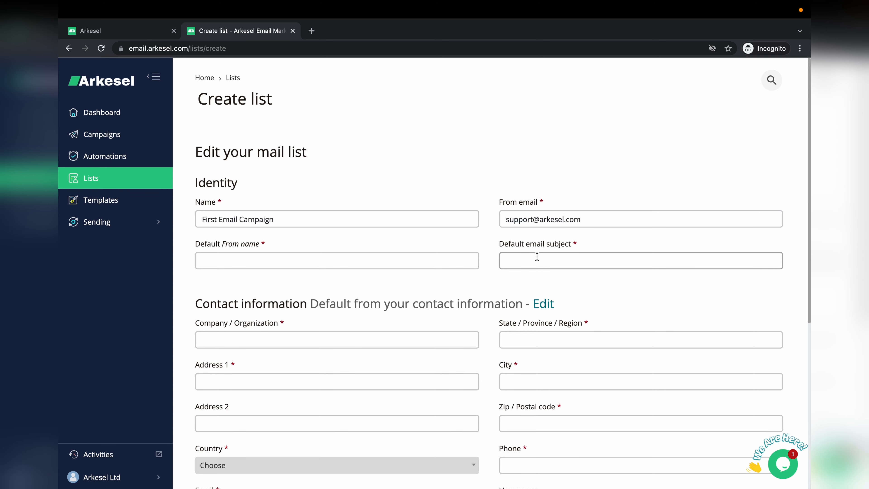
left_click(352, 257)
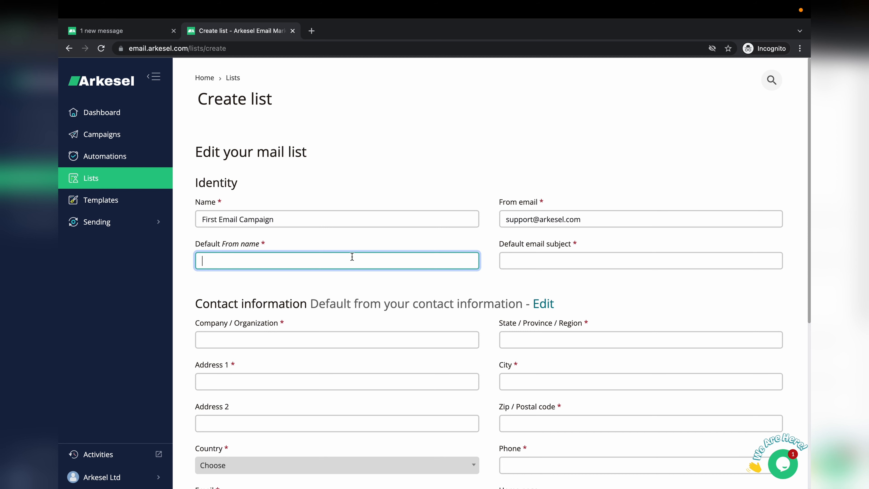
type("Arkesel")
key("Tab")
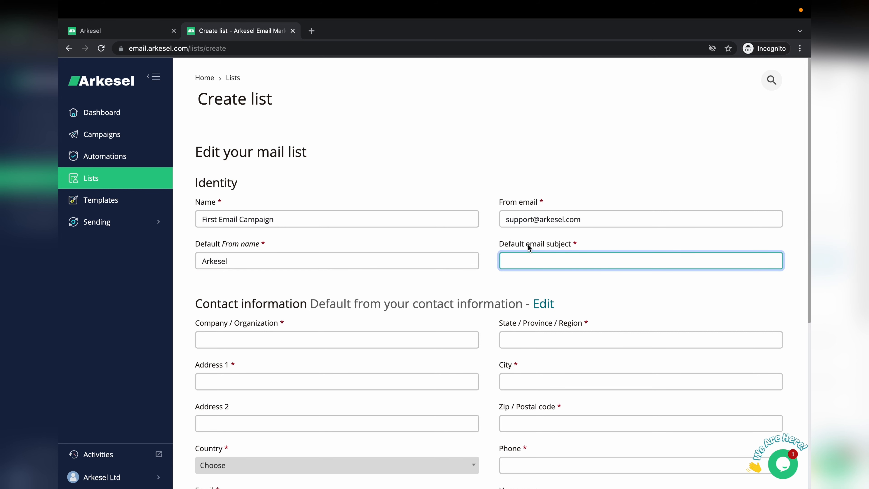
type("Welcome")
scroll(413, 305, "down", 3)
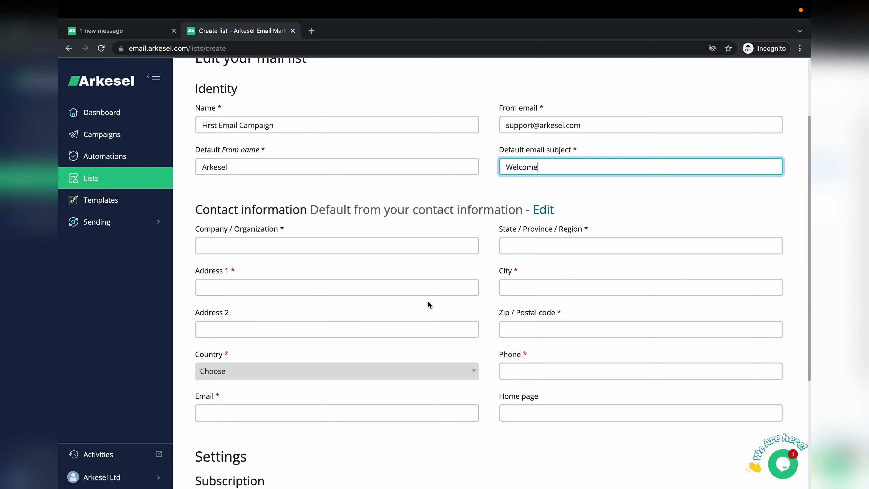
Step: Enter company Arkesel, region Greater Accra, the street address, city Accra and the postal code
left_click(381, 250)
type("Arkesel")
key("Tab")
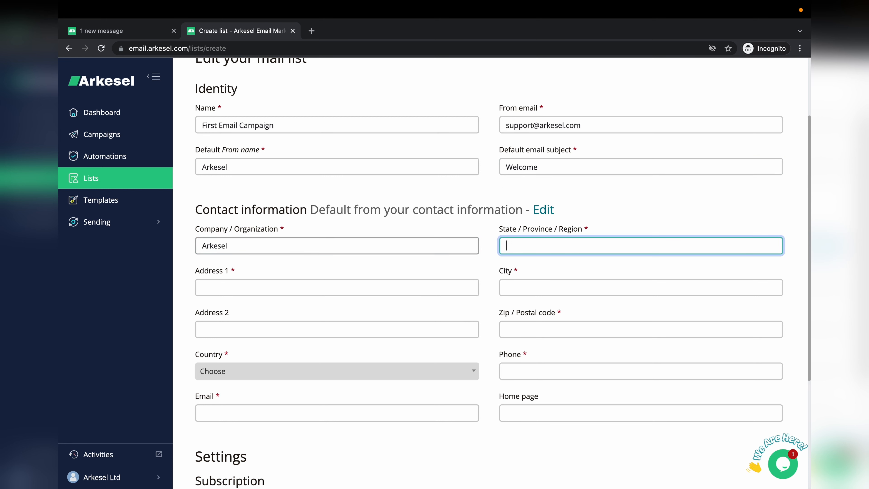
type("Greater Accra")
key("Tab")
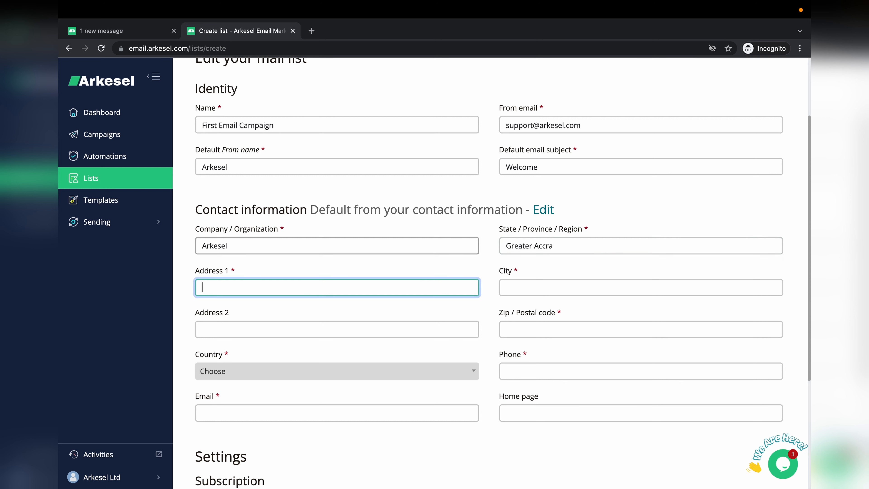
type("43 Boundary Road")
key("Tab")
type("Axc")
key("BackSpace")
key("BackSpace")
type("c")
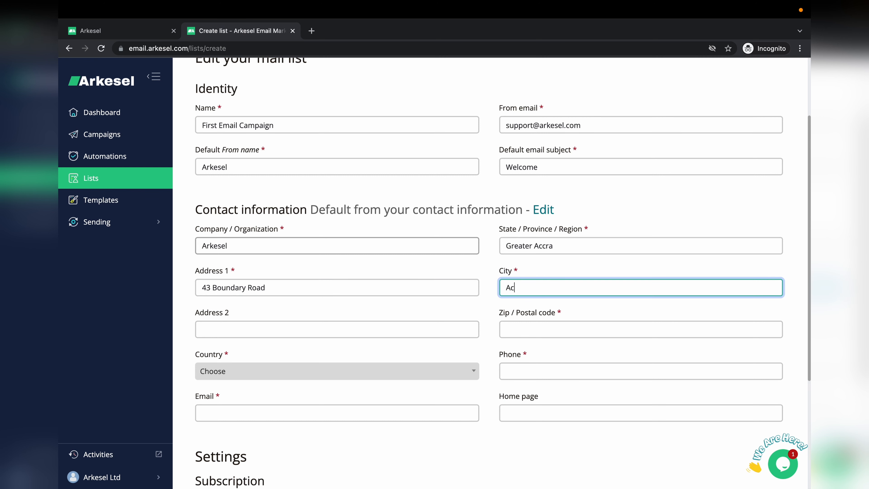
type("cra")
key("Tab")
key("Tab")
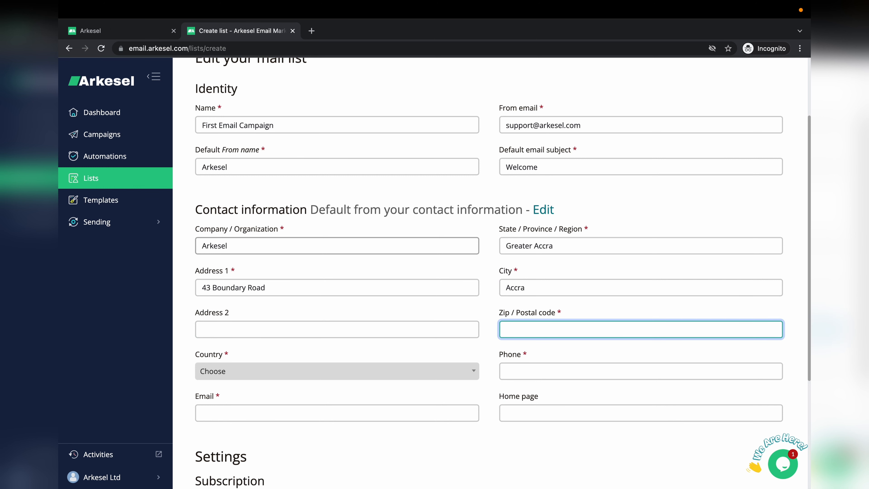
type("GA375")
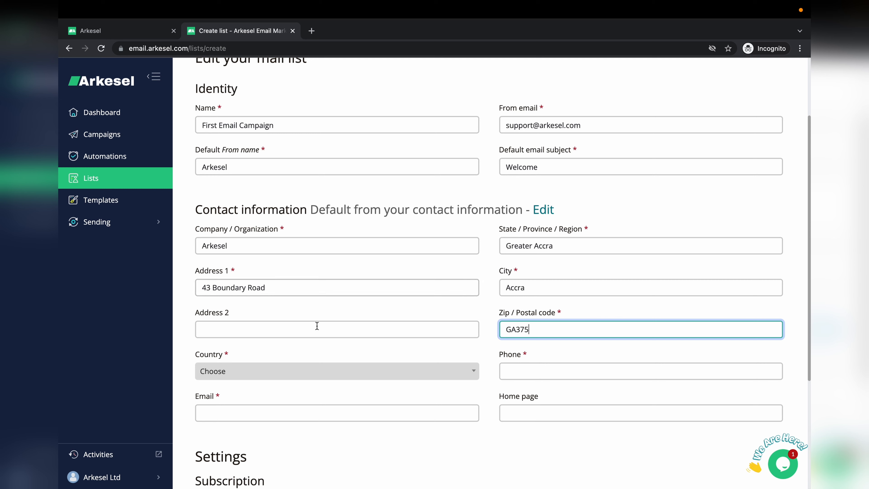
Step: Set the contact country to Ghana and fill in the contact phone number and e-mail
left_click(313, 371)
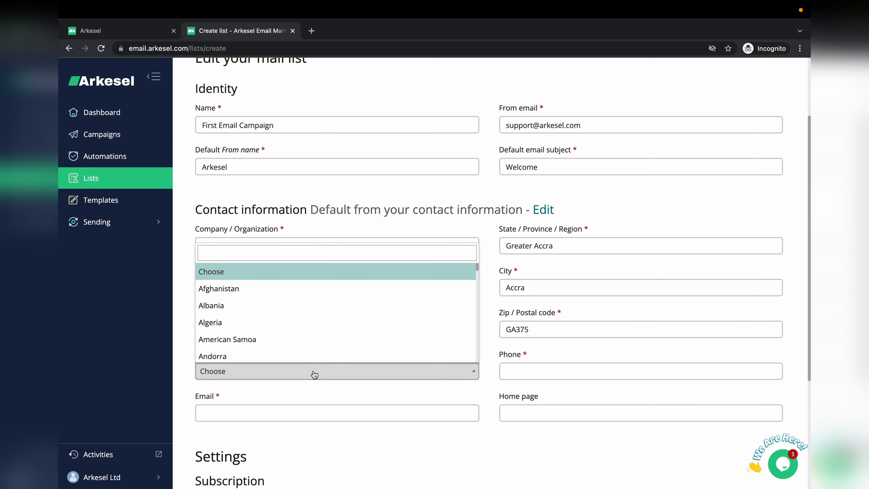
type("gha")
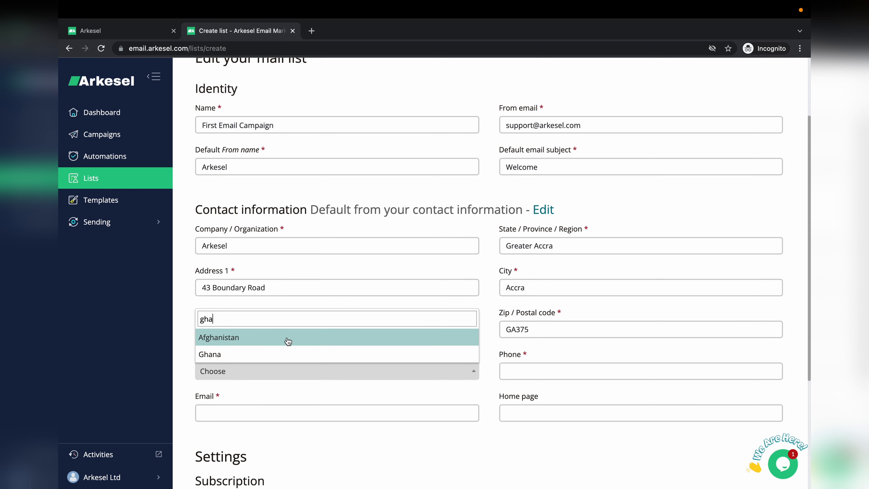
left_click(275, 353)
left_click(559, 365)
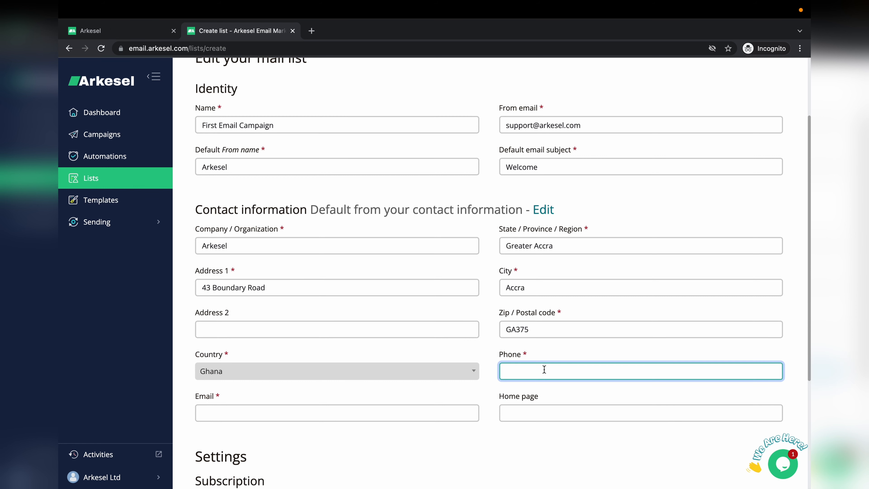
left_click(386, 405)
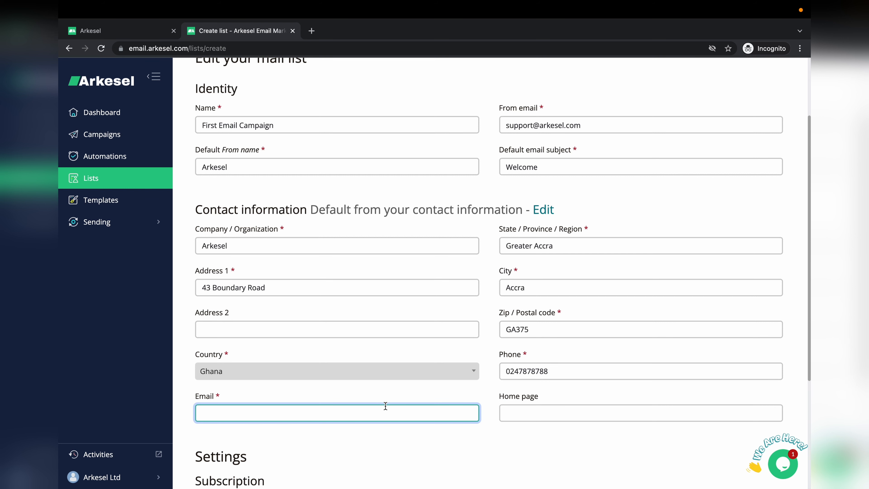
scroll(420, 416, "down", 1)
left_click(506, 394)
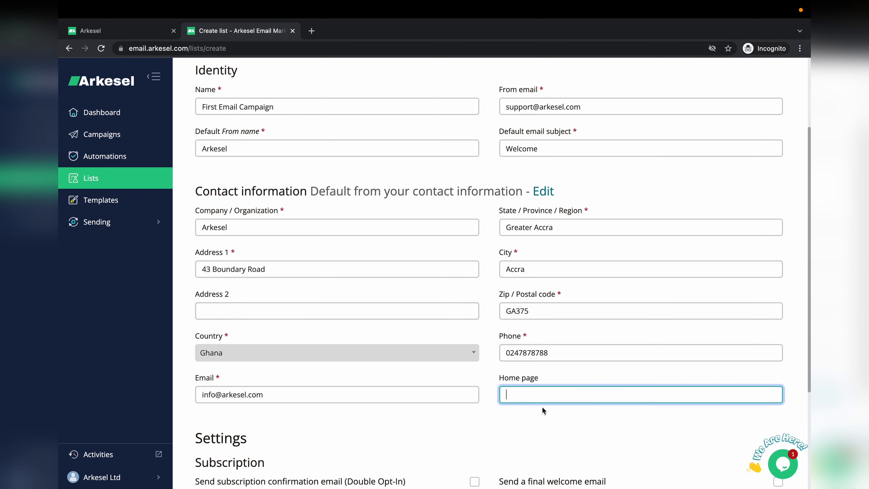
scroll(536, 398, "down", 5)
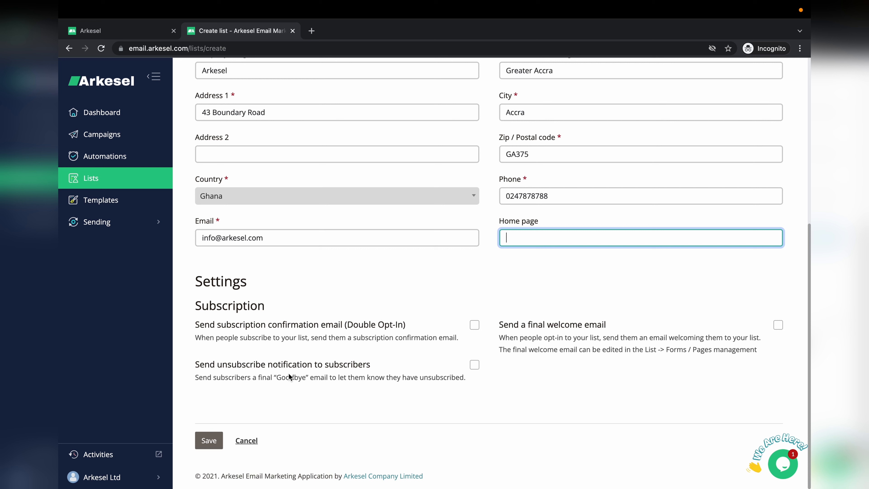
Step: Save the First Email Campaign list and show its extra actions on My lists
left_click(207, 441)
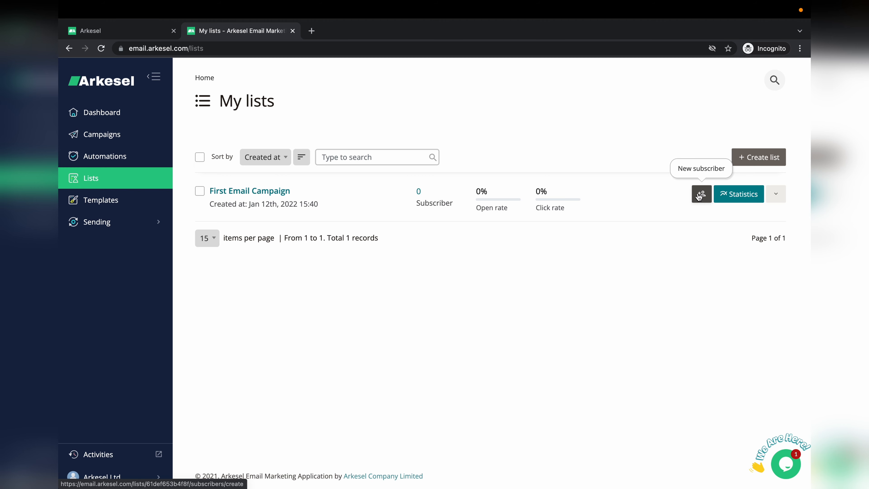
left_click(776, 195)
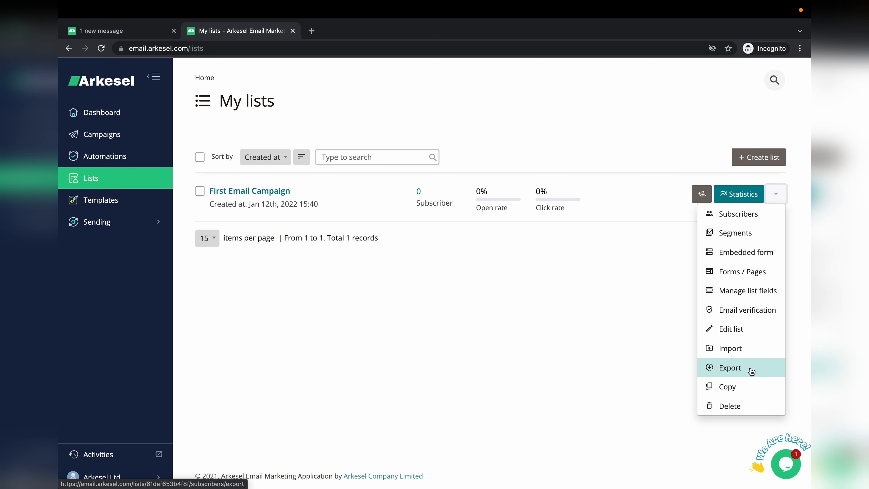
Step: Import csv_import_example.csv into First Email Campaign and view the list's 3-subscriber overview
left_click(736, 349)
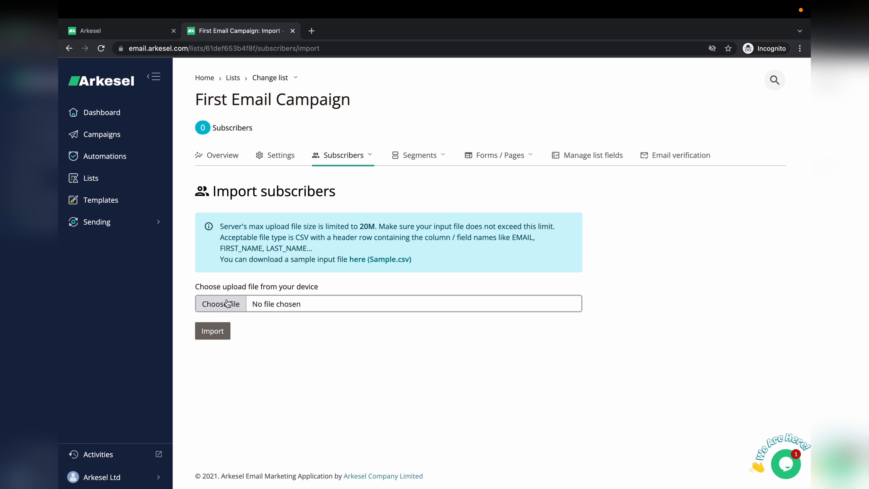
left_click(225, 307)
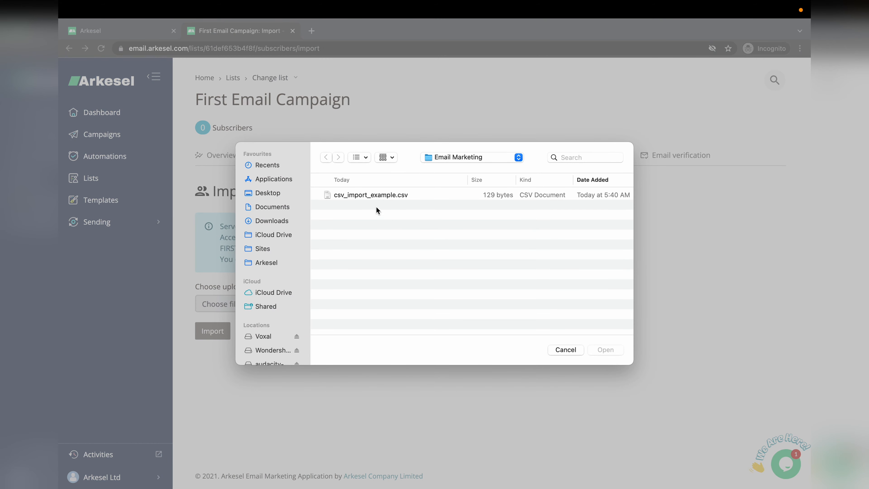
left_click(371, 195)
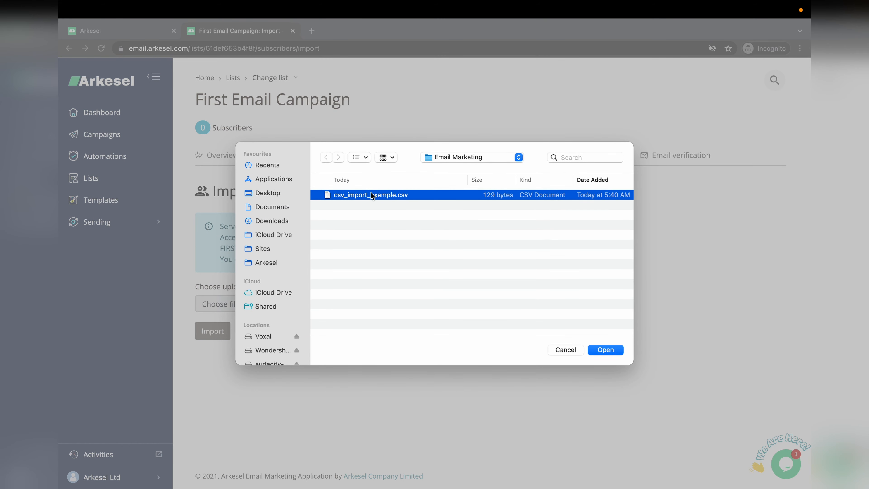
left_click(601, 350)
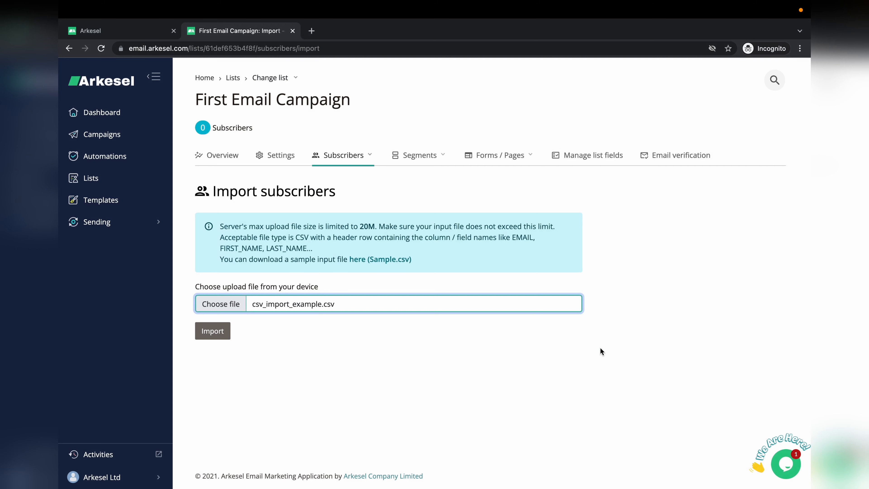
left_click(213, 334)
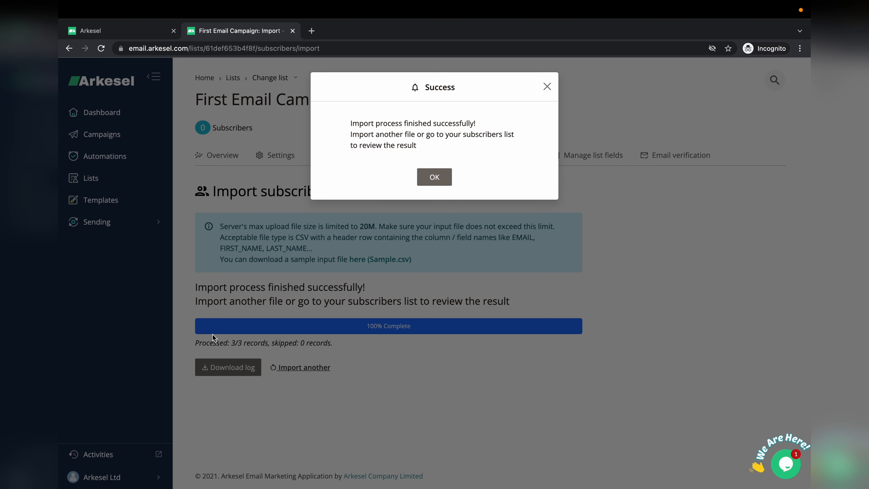
left_click(439, 179)
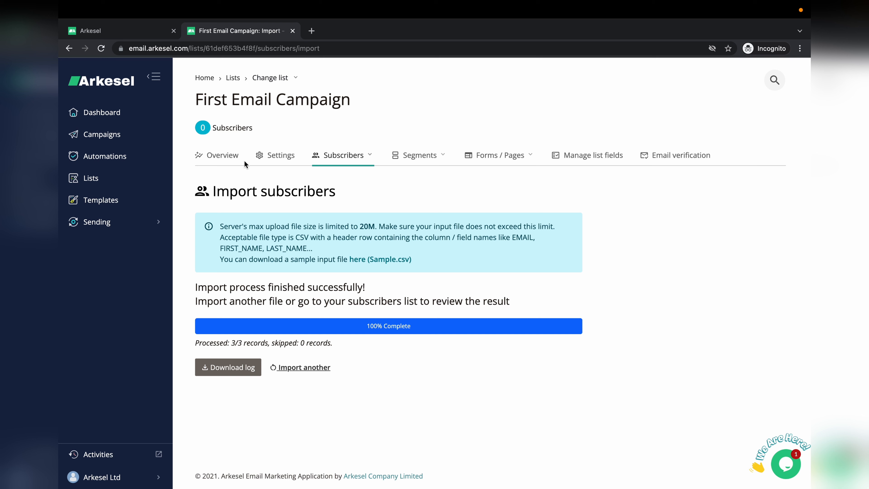
left_click(223, 158)
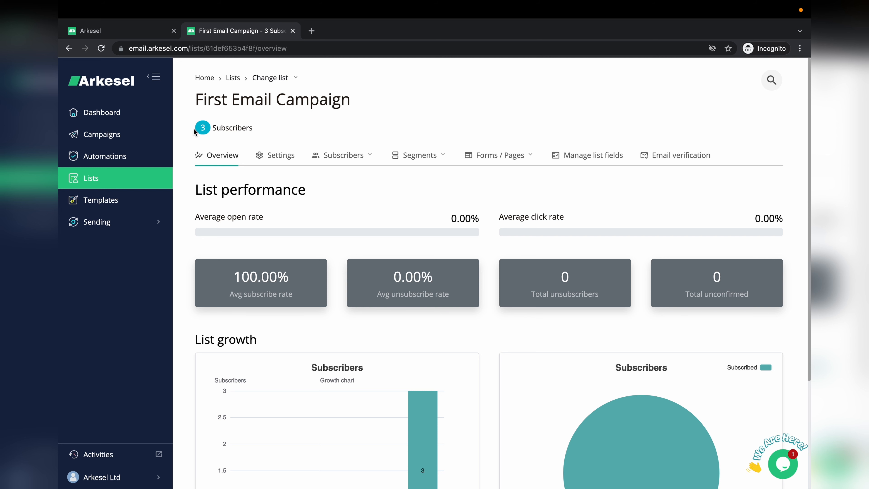
Step: Begin a new campaign from the Campaigns page to reach the Regular / Plain text choice
left_click(99, 139)
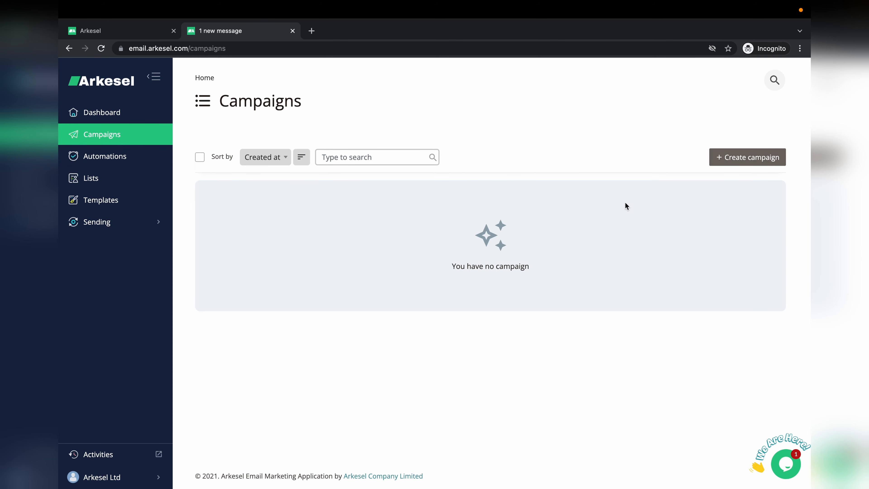
left_click(748, 157)
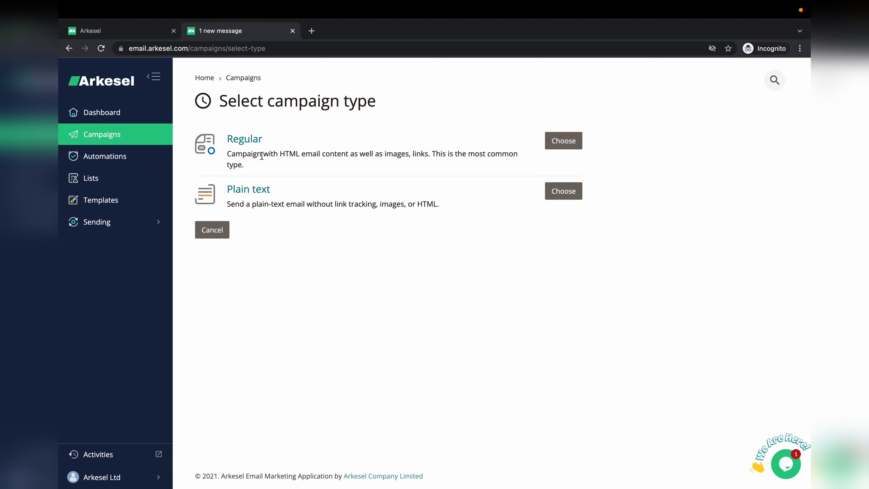
Step: Create a Regular campaign sent to First Email Campaign (3 subscribers) and save recipients
left_click(562, 141)
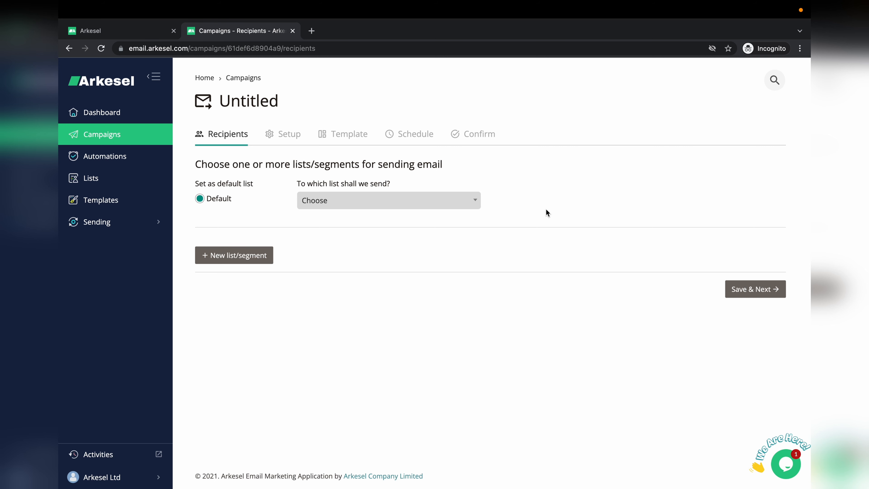
left_click(461, 206)
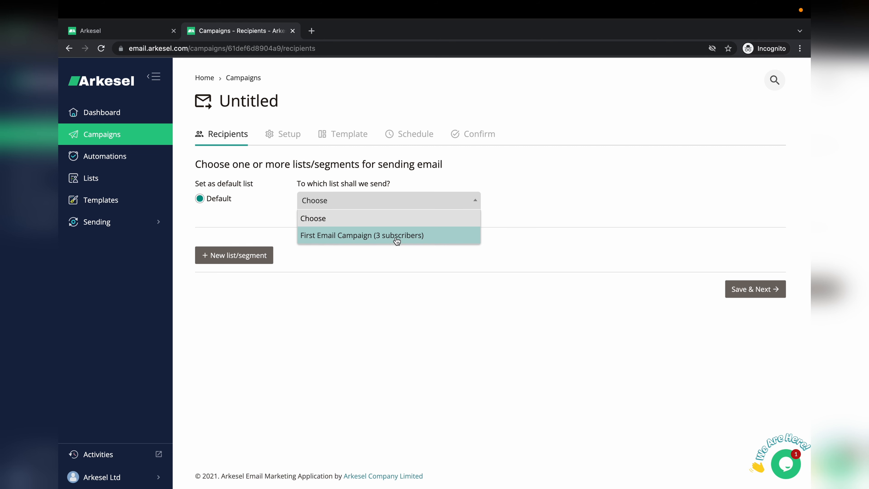
left_click(379, 238)
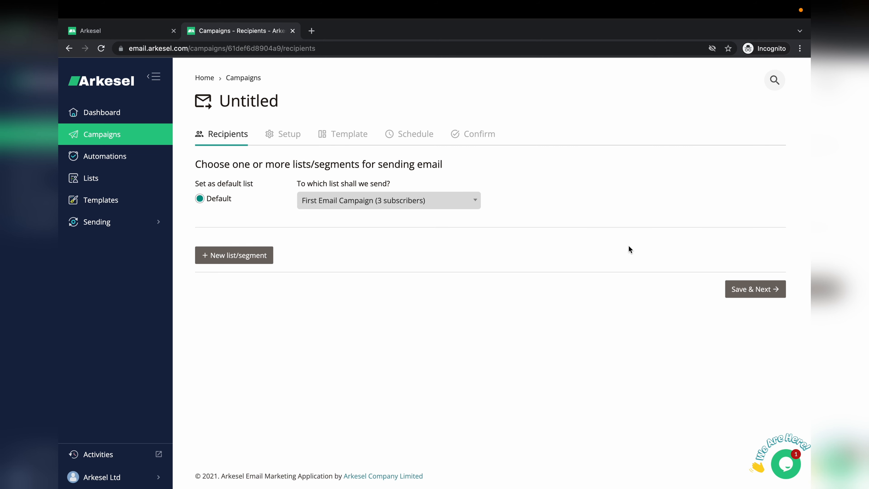
left_click(747, 291)
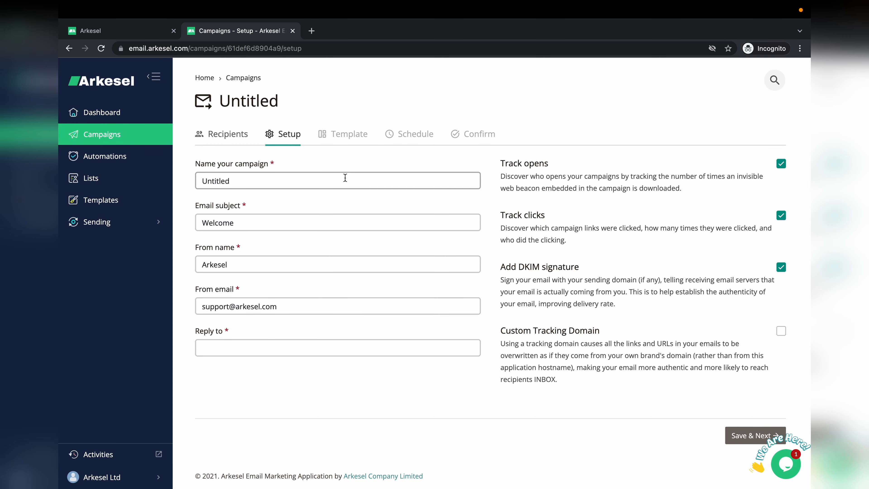
Step: Name the campaign 'Arkesel Tutorial' and change the subject to 'Welcome to Arkesel'
double_click(345, 178)
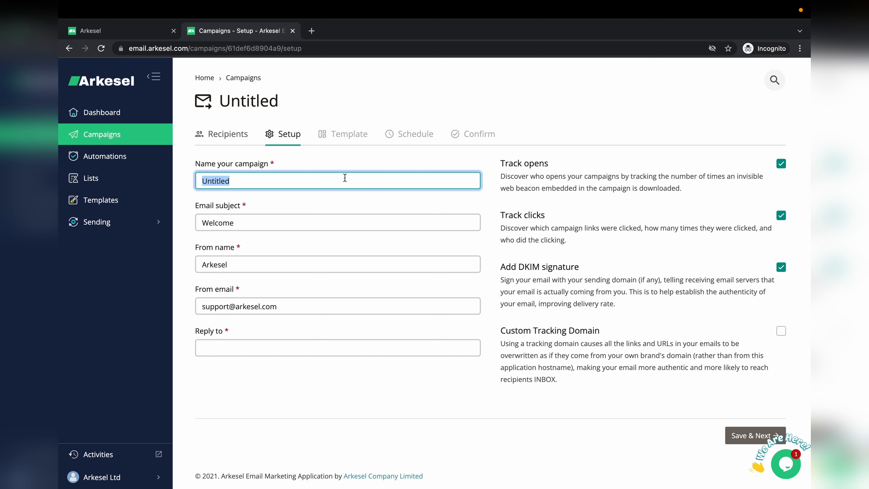
type("Arkesel Tutorial")
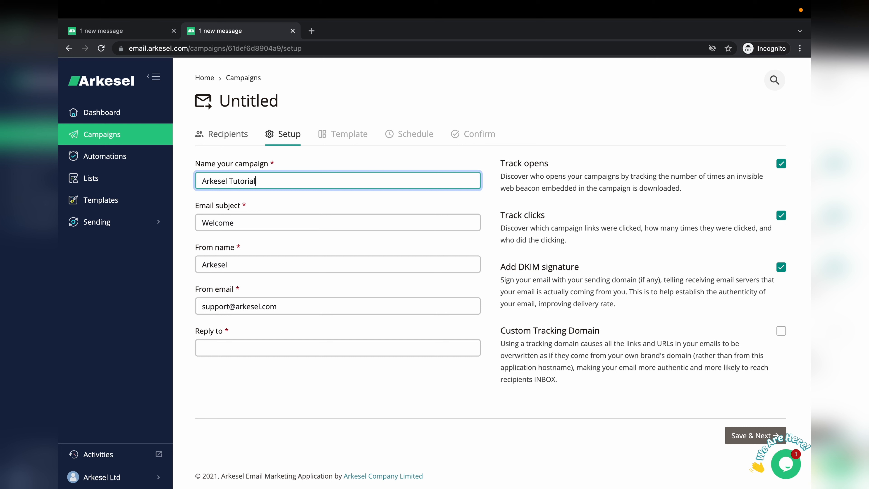
double_click(304, 226)
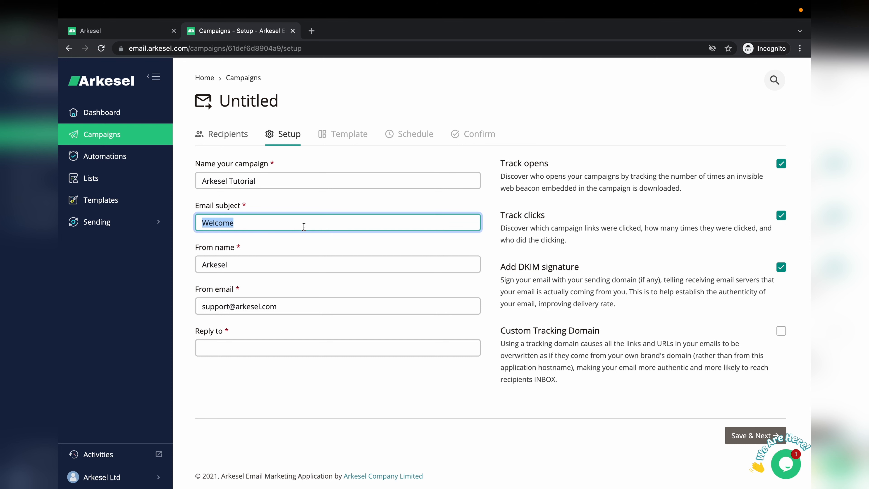
left_click(303, 226)
type("to Arke")
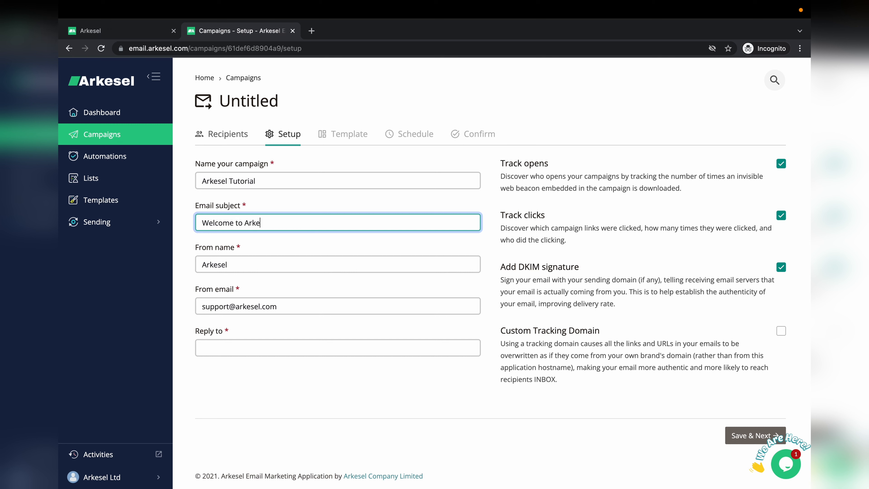
type("sel")
Step: Turn off the DKIM signature and save the campaign setup
left_click(307, 307)
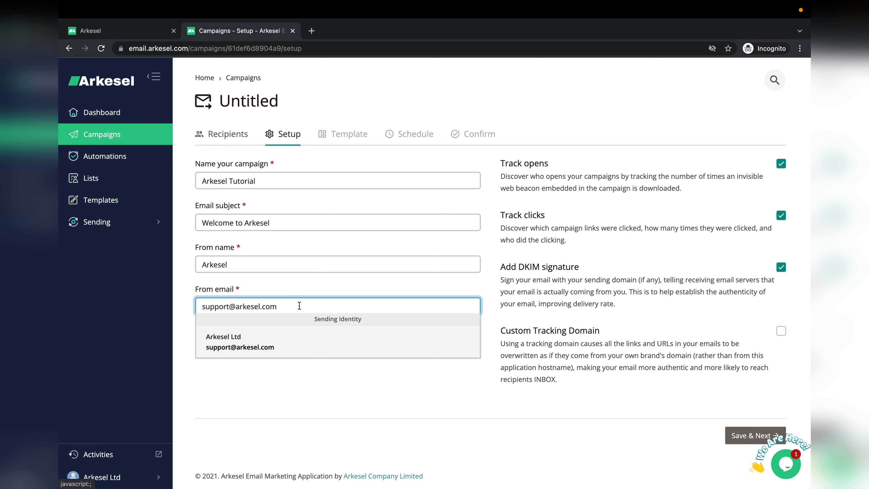
left_click(296, 288)
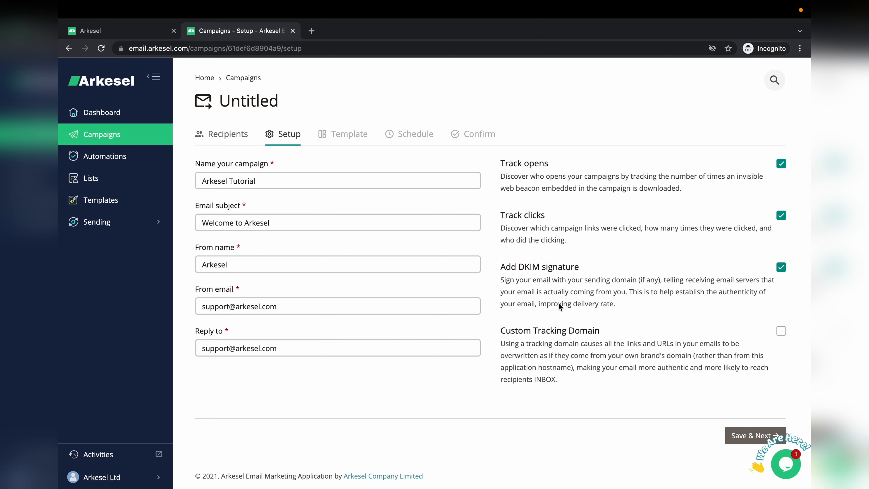
left_click(781, 268)
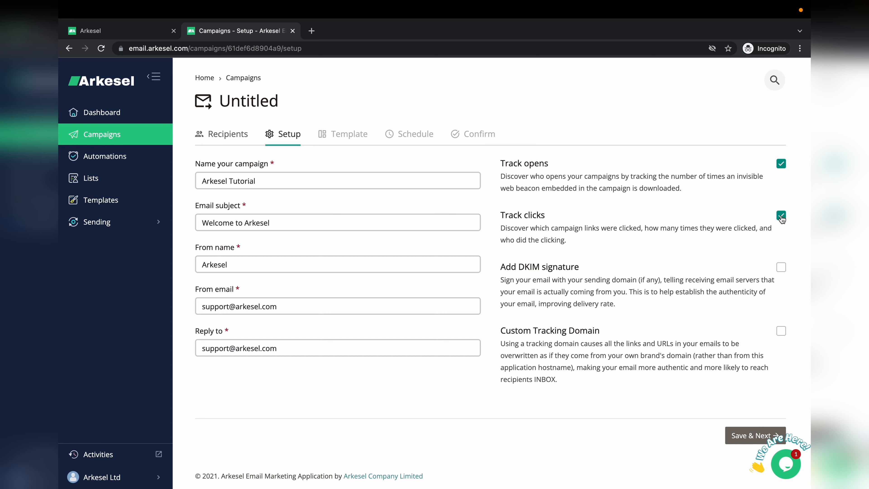
left_click(740, 436)
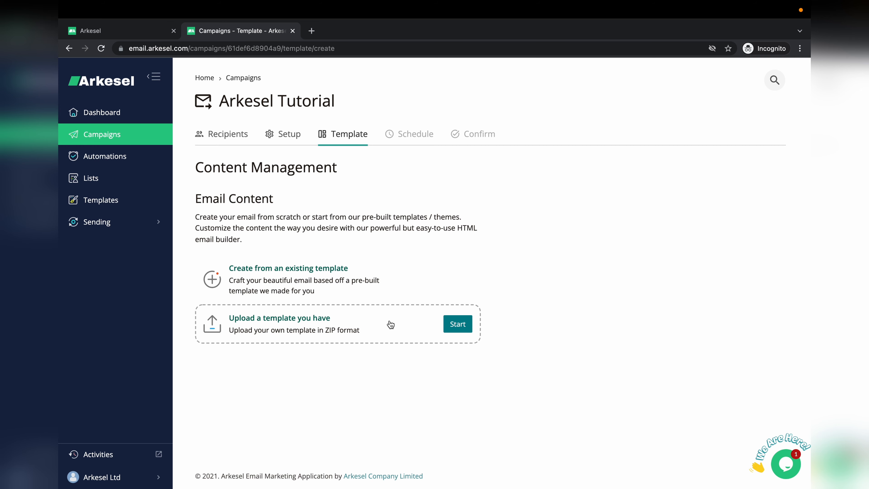
Step: Apply the Pricing Table basic template and open it in Email builder PRO
mouse_move(298, 277)
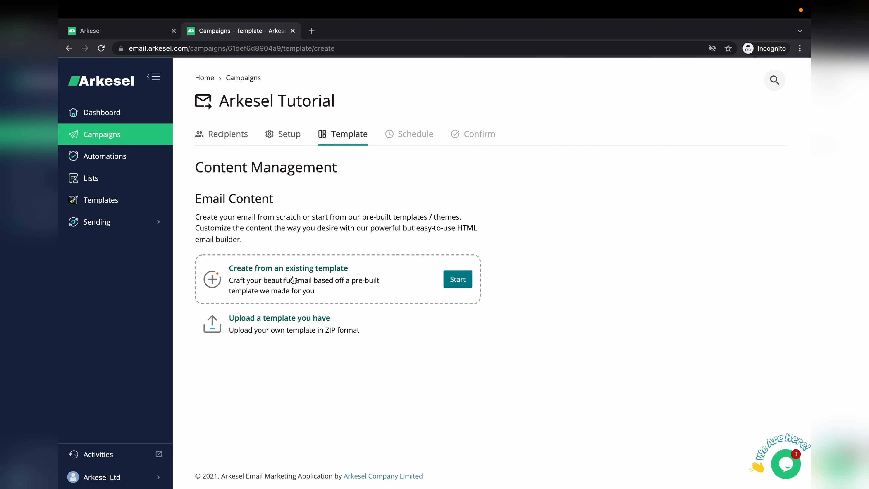
left_click(294, 279)
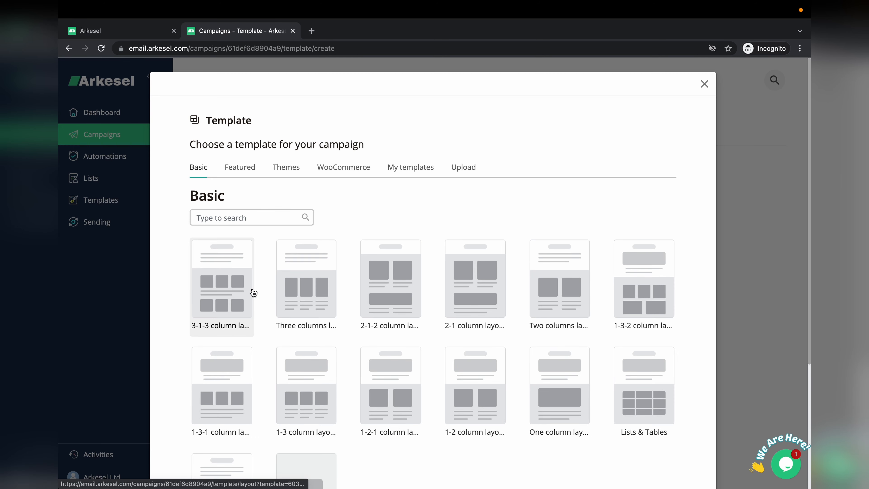
scroll(266, 309, "down", 3)
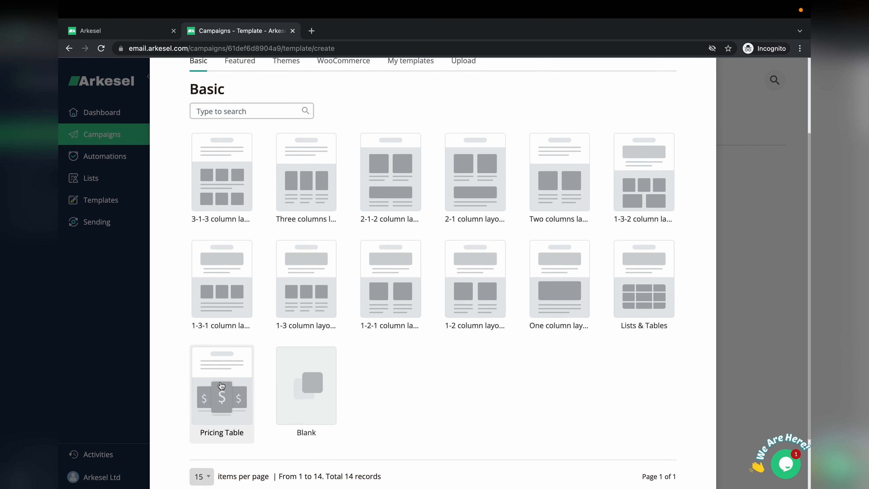
scroll(221, 383, "down", 1)
left_click(218, 327)
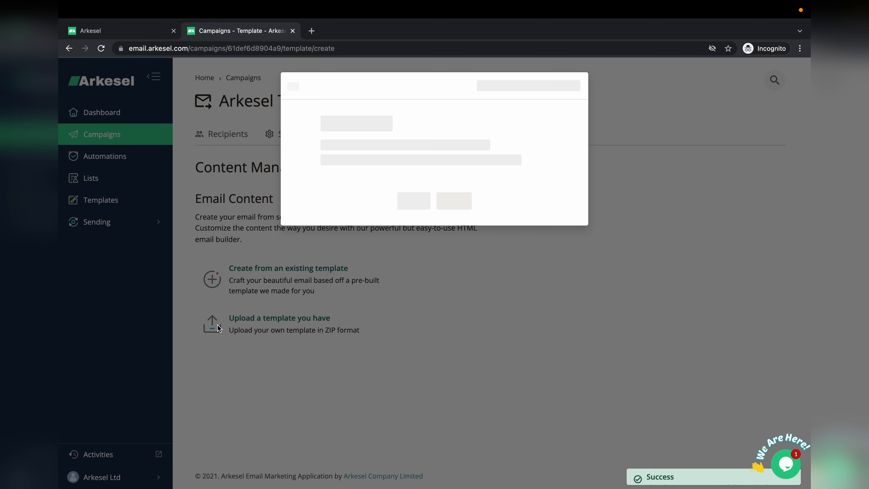
left_click(364, 189)
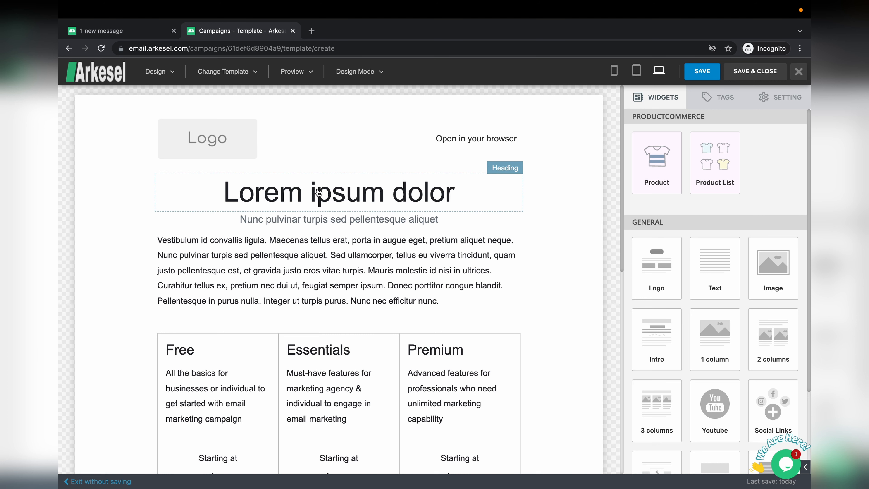
scroll(320, 268, "down", 5)
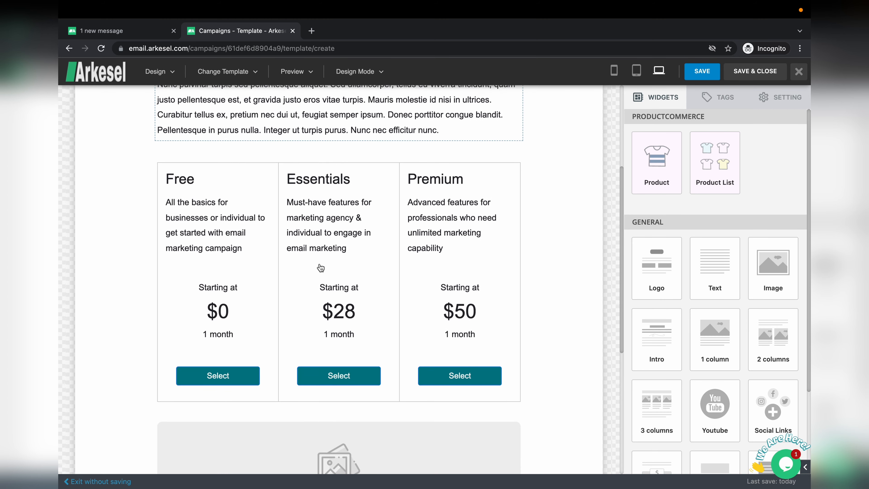
scroll(321, 268, "down", 1)
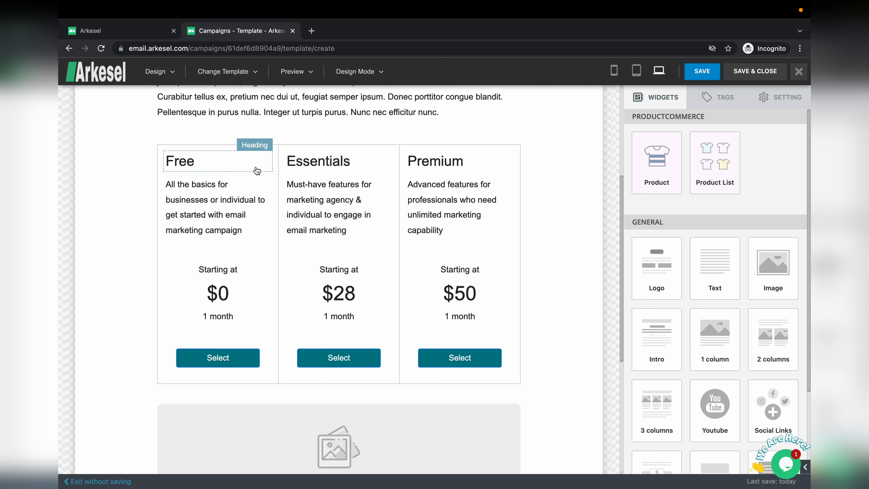
scroll(413, 269, "down", 5)
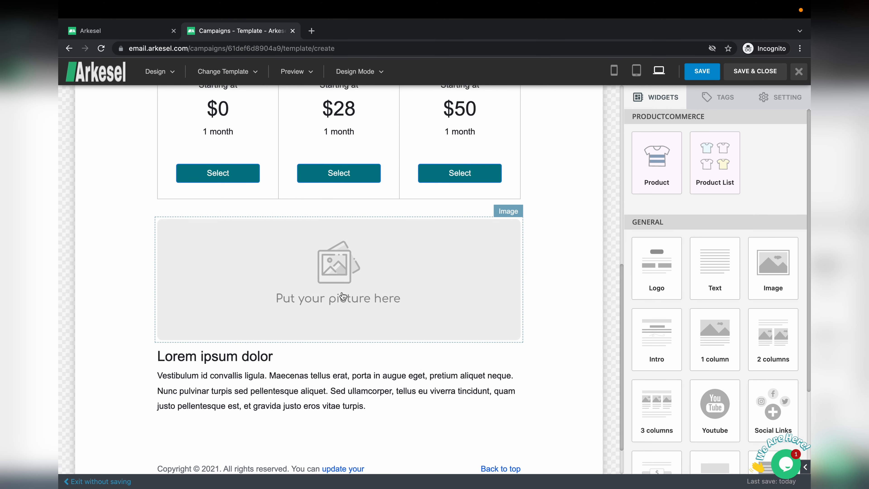
scroll(342, 296, "down", 1)
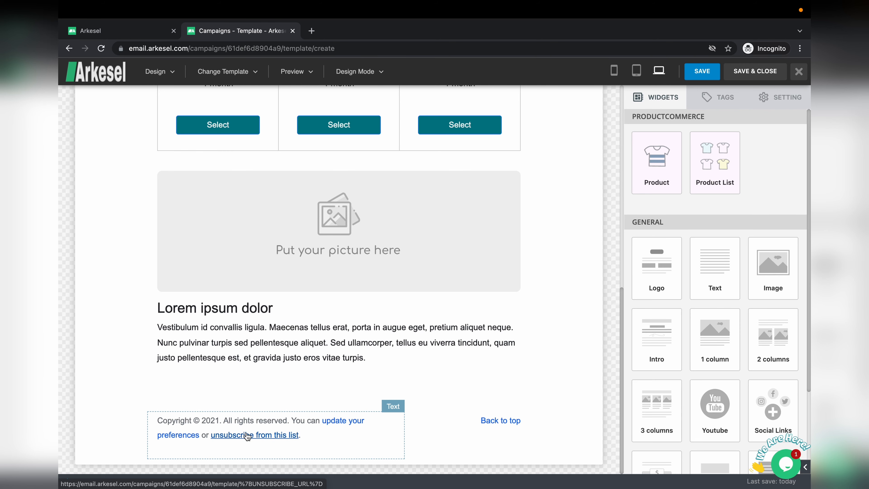
scroll(320, 362, "up", 10)
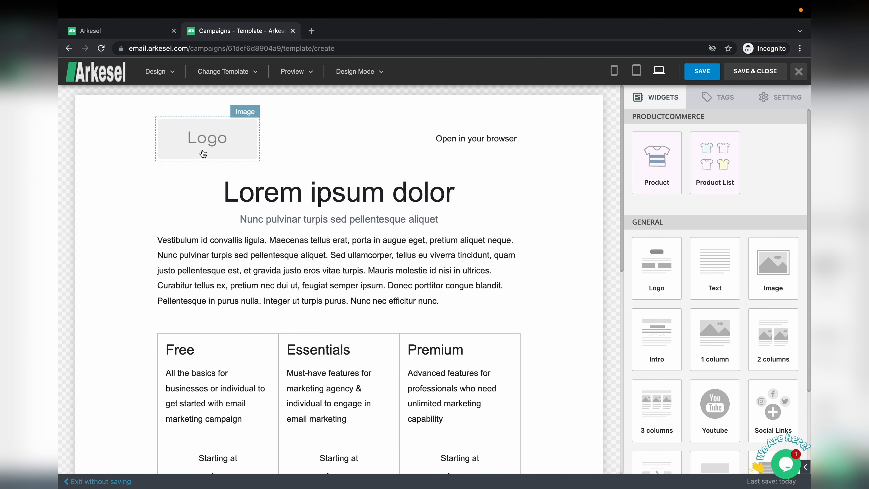
left_click(211, 144)
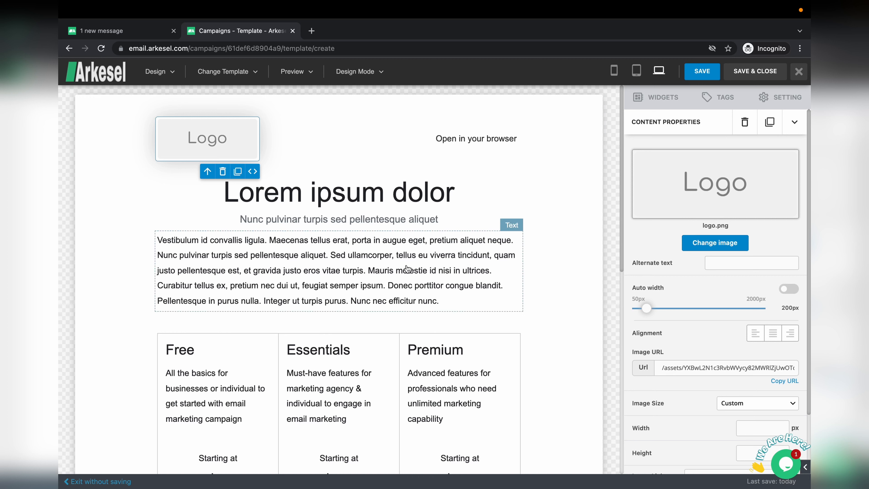
left_click(387, 270)
triple_click(387, 270)
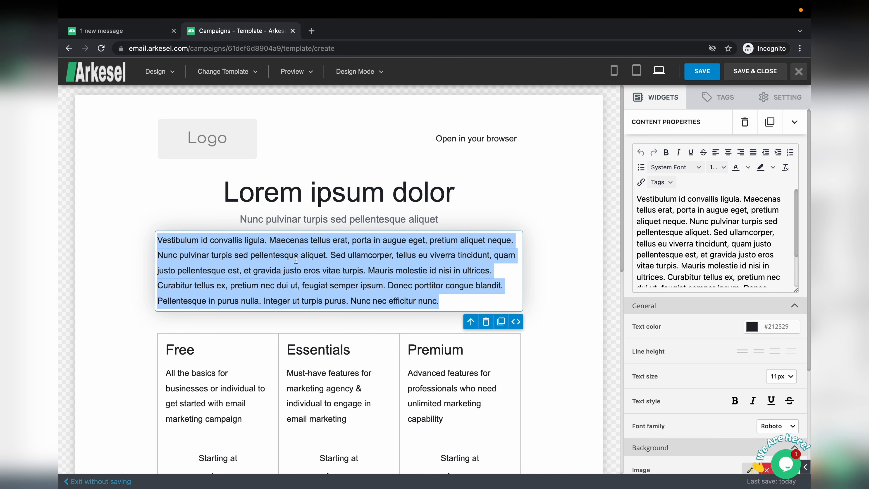
scroll(750, 249, "down", 3)
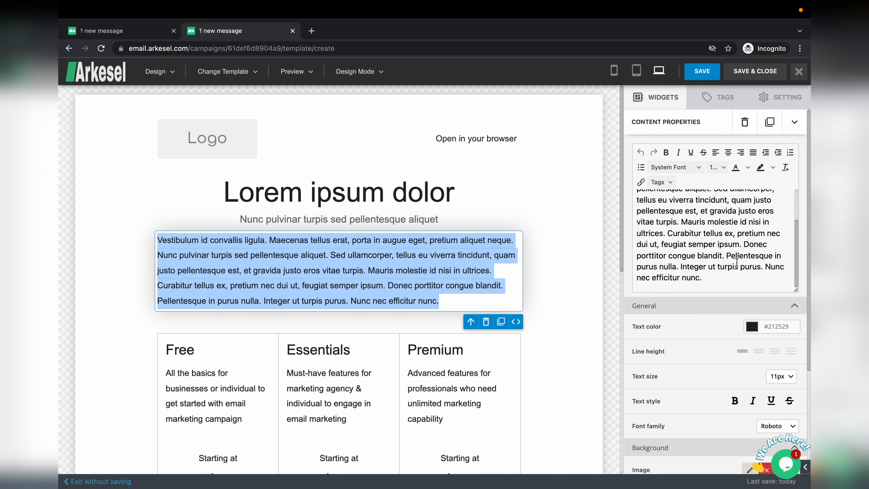
scroll(549, 336, "down", 5)
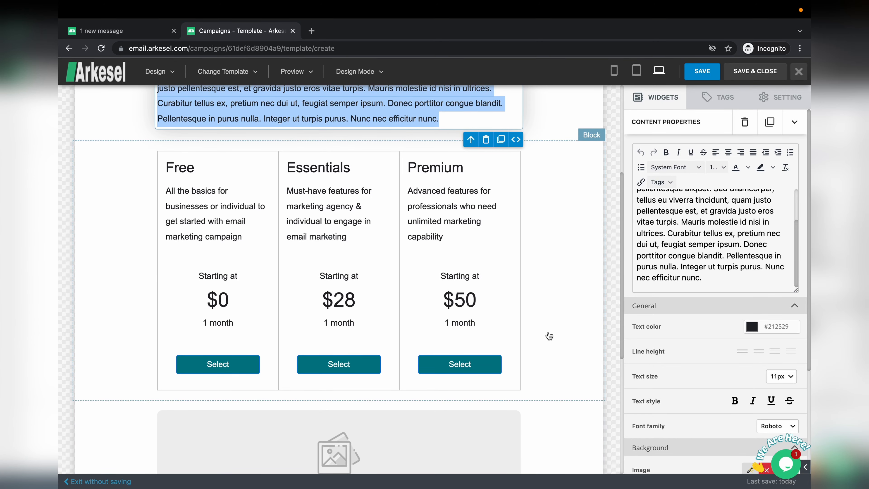
scroll(549, 334, "up", 5)
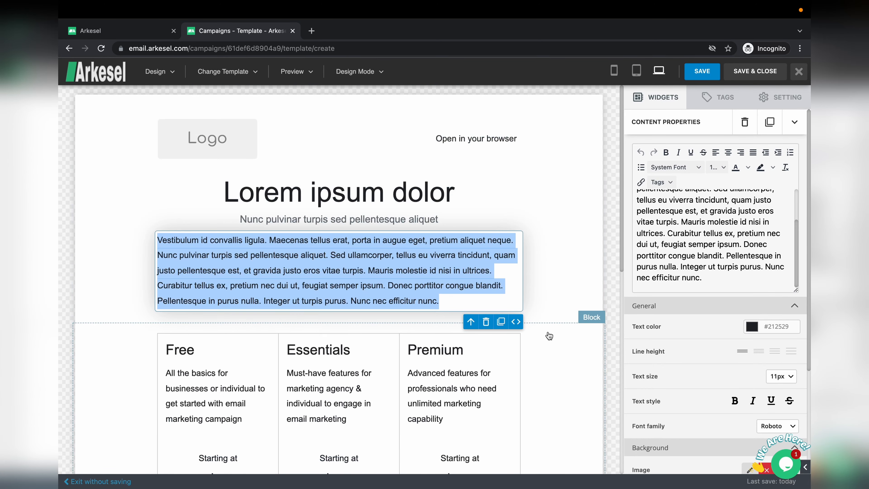
Step: Save the email design and advance the Arkesel Tutorial campaign to its Schedule step
left_click(749, 76)
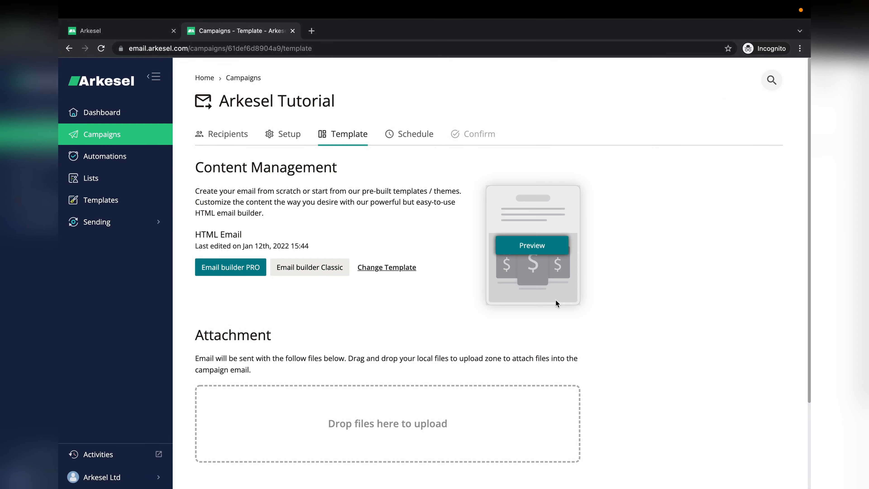
scroll(595, 318, "down", 2)
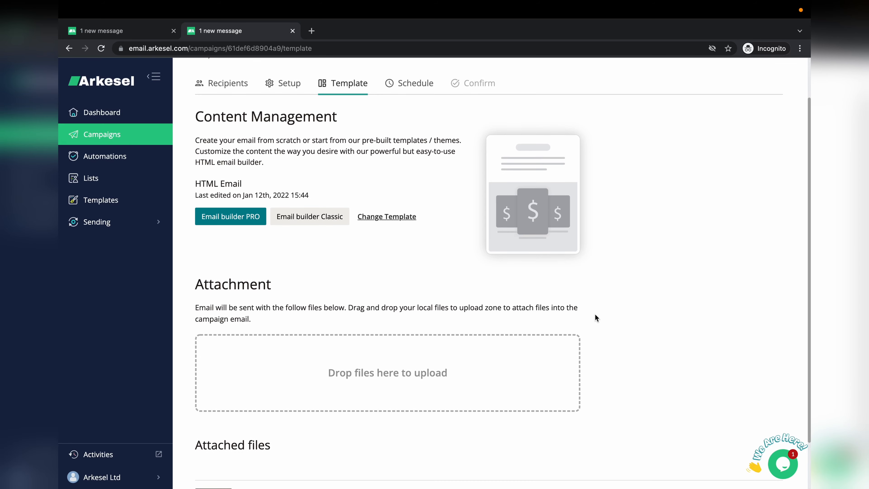
scroll(595, 317, "down", 2)
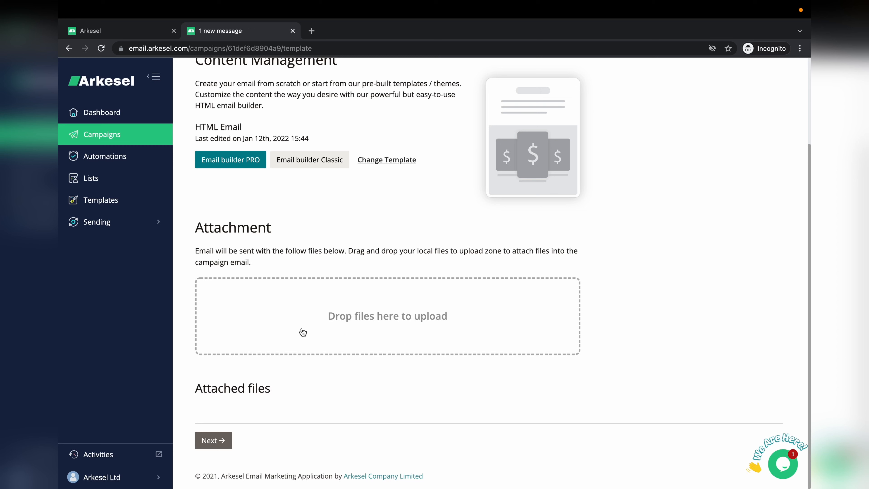
left_click(215, 439)
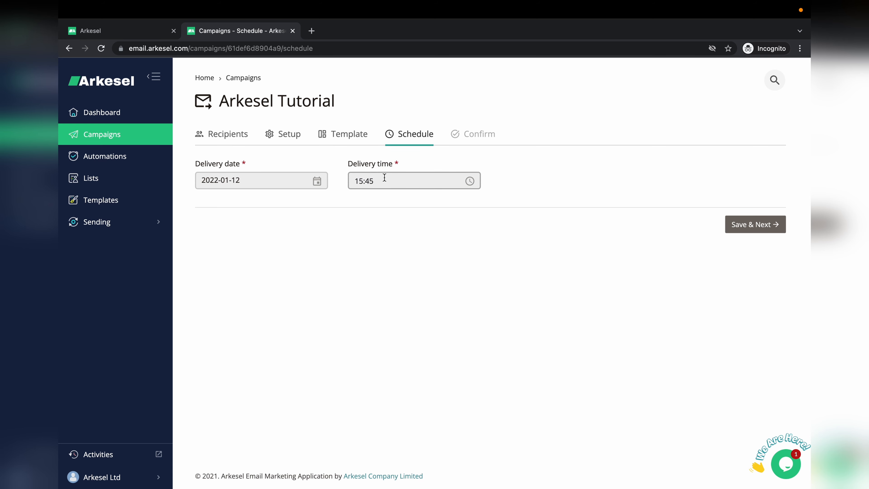
Step: Keep delivery at 2022-01-12, 15:45 and save the schedule to reach the Confirm review
left_click(281, 182)
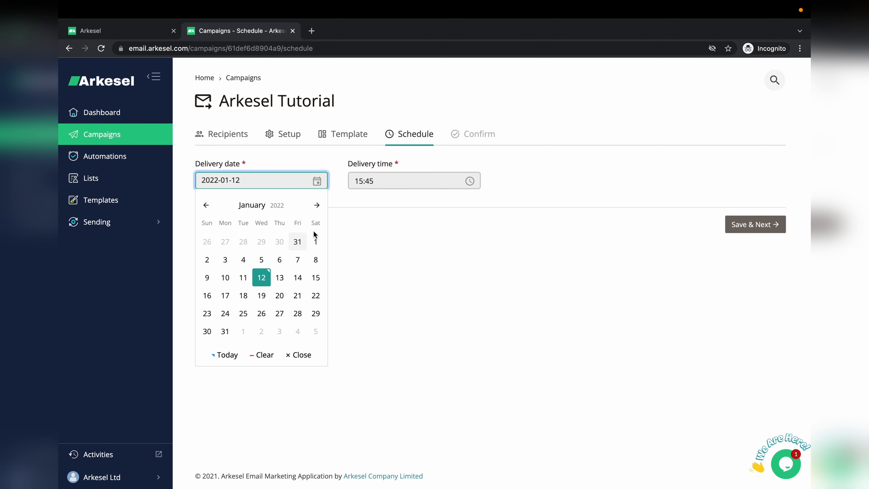
left_click(390, 175)
left_click(679, 164)
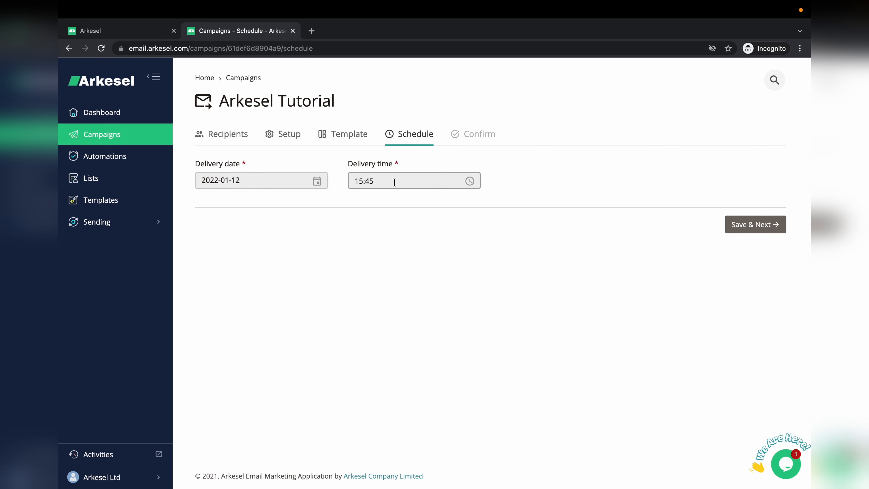
left_click(758, 228)
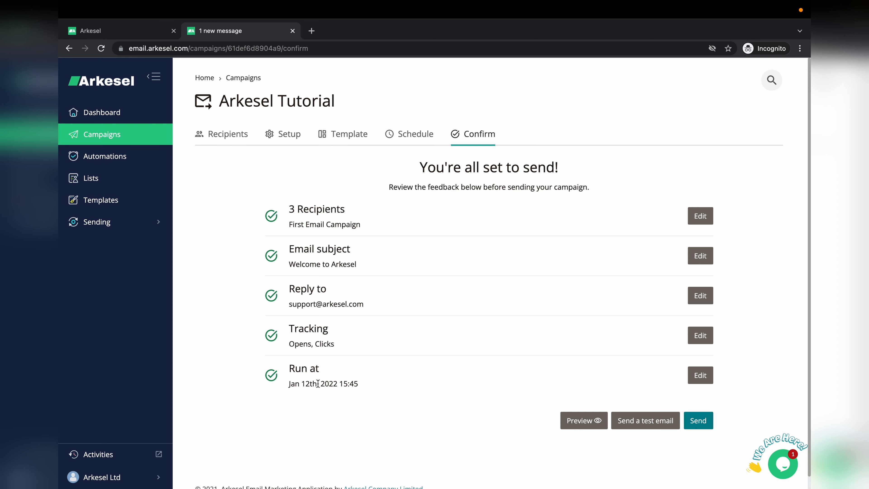
left_click(583, 423)
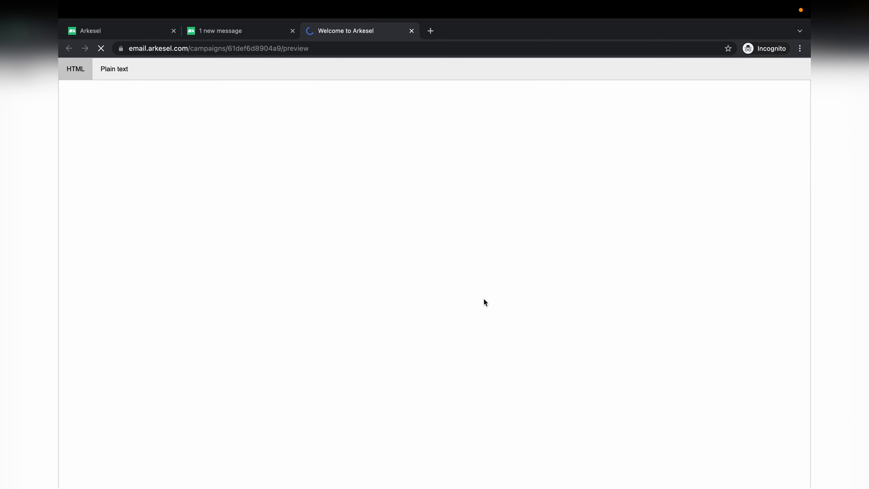
scroll(485, 302, "down", 20)
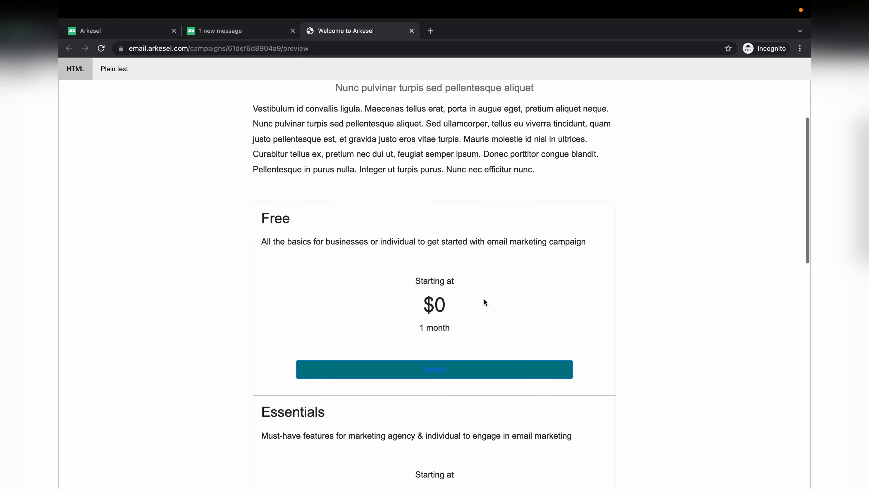
scroll(483, 299, "up", 20)
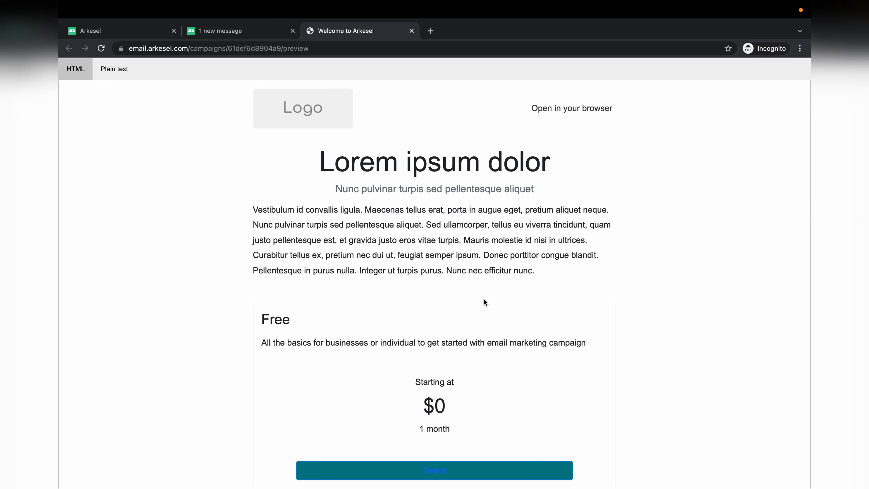
left_click(413, 33)
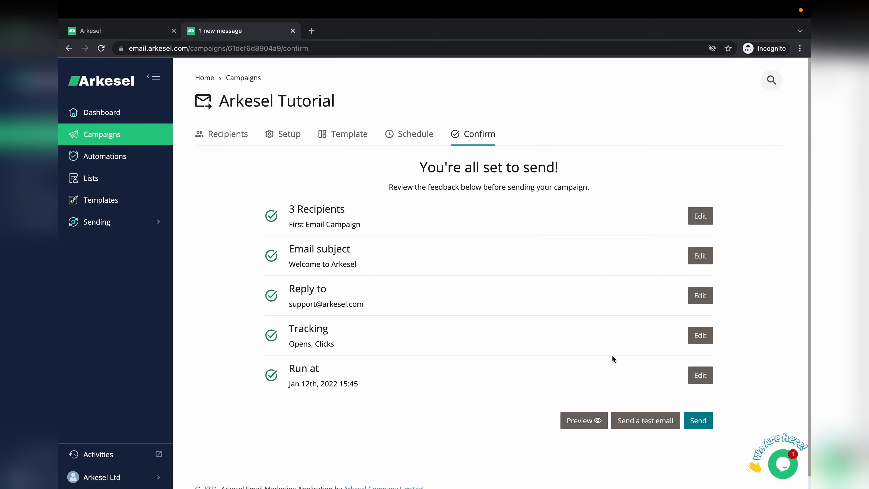
left_click(640, 419)
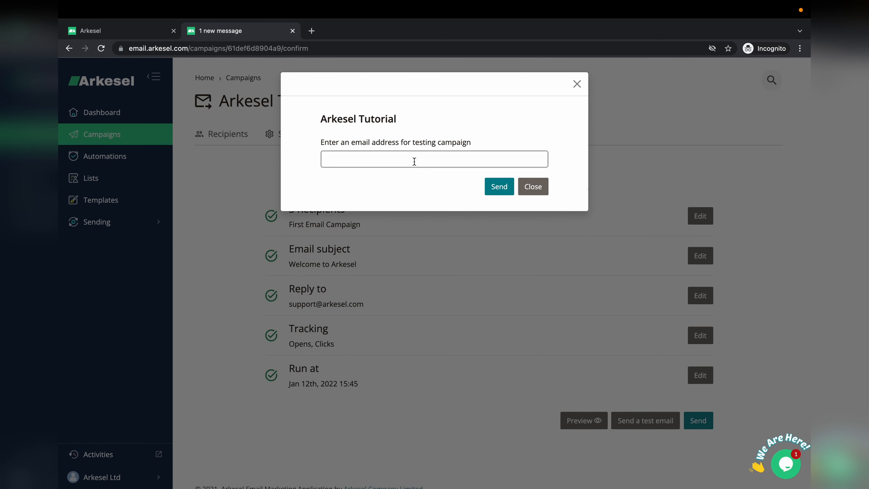
left_click(414, 161)
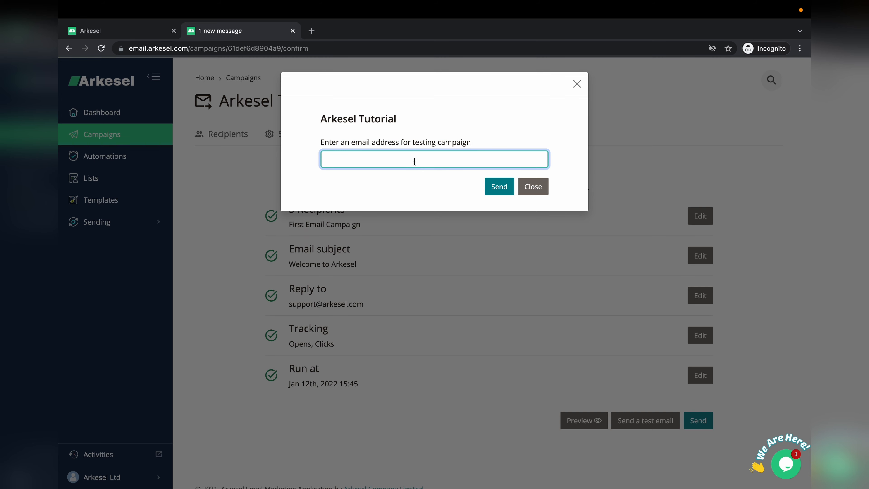
left_click(533, 187)
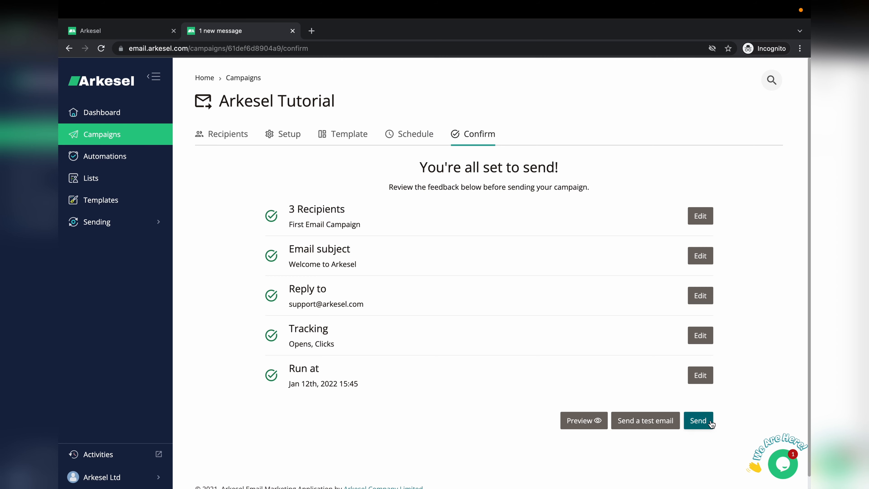
Step: Send the campaign, refresh until it shows DONE for 3 recipients, then open its overview
left_click(698, 421)
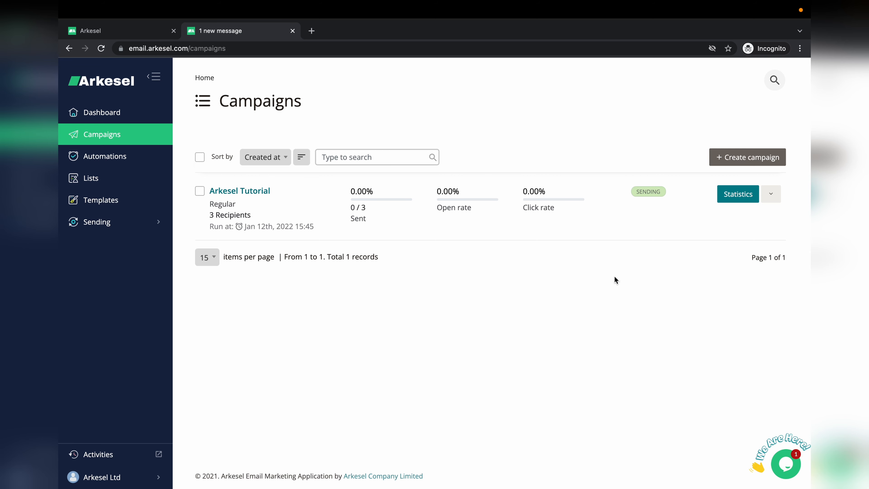
key("super+r")
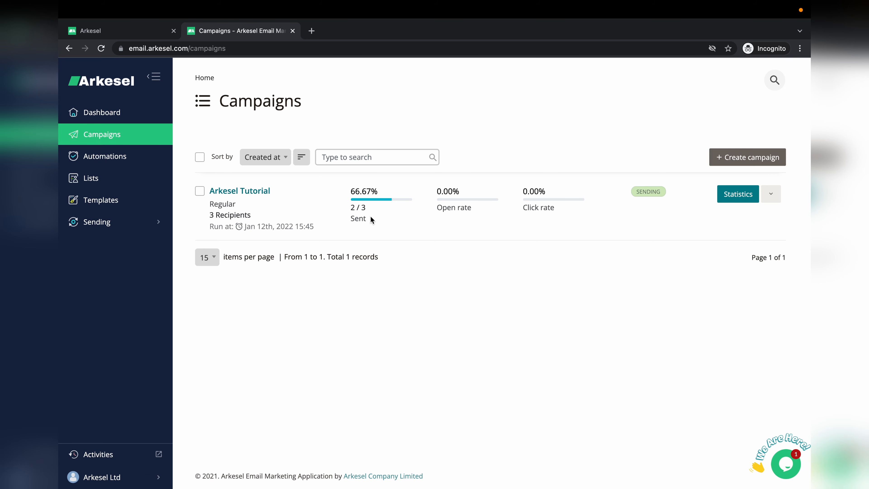
key("super+r")
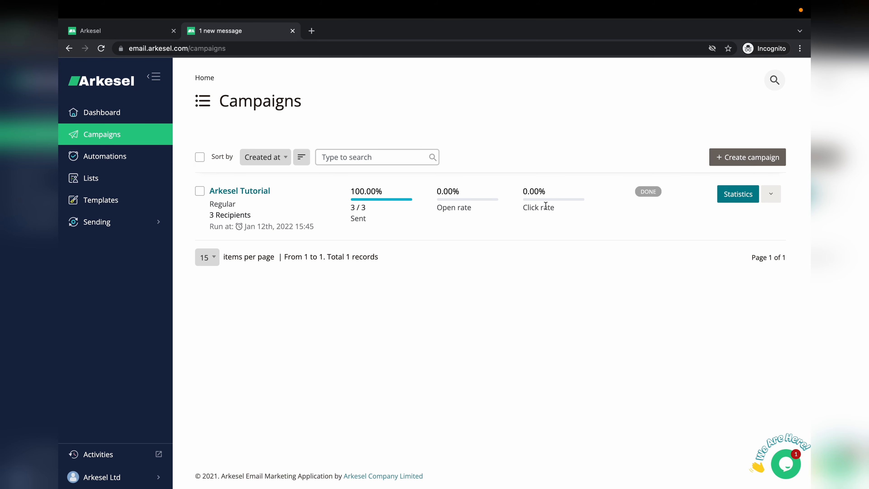
left_click(248, 192)
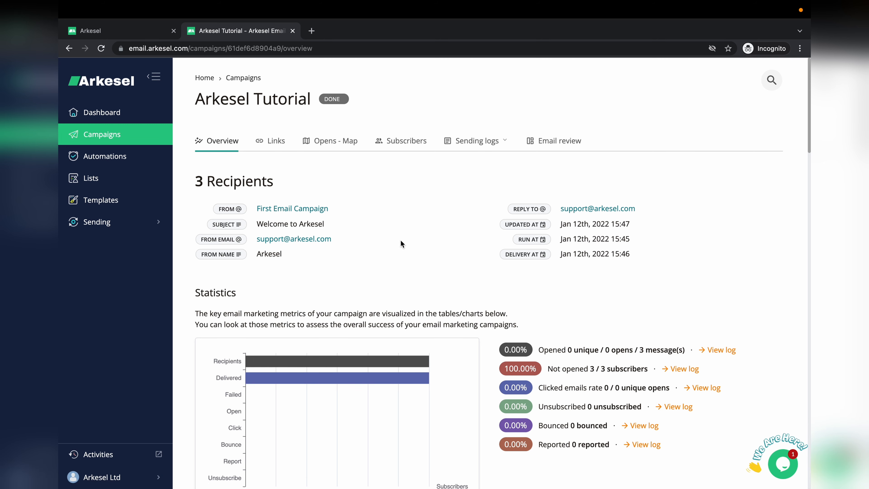
Step: Scroll the overview to review 3 recipients, Jan 12th 15:46 delivery, and zero opens or bounces
scroll(400, 240, "down", 10)
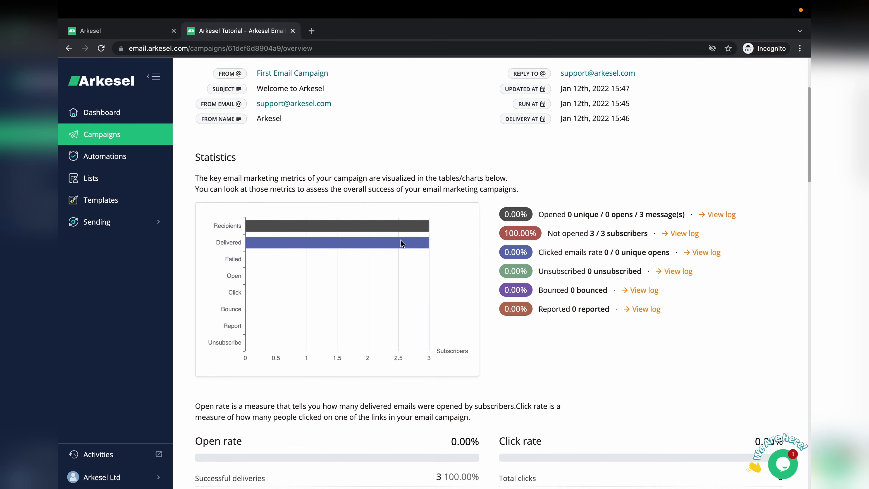
scroll(401, 239, "down", 5)
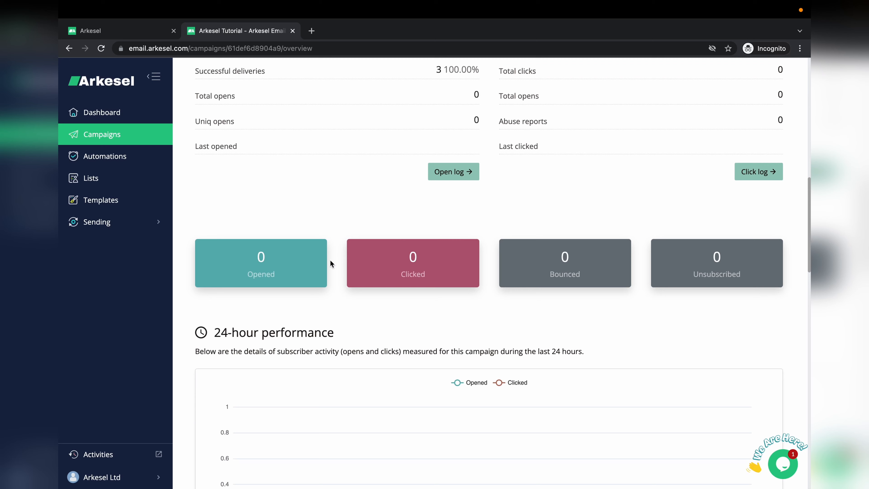
scroll(276, 265, "down", 1)
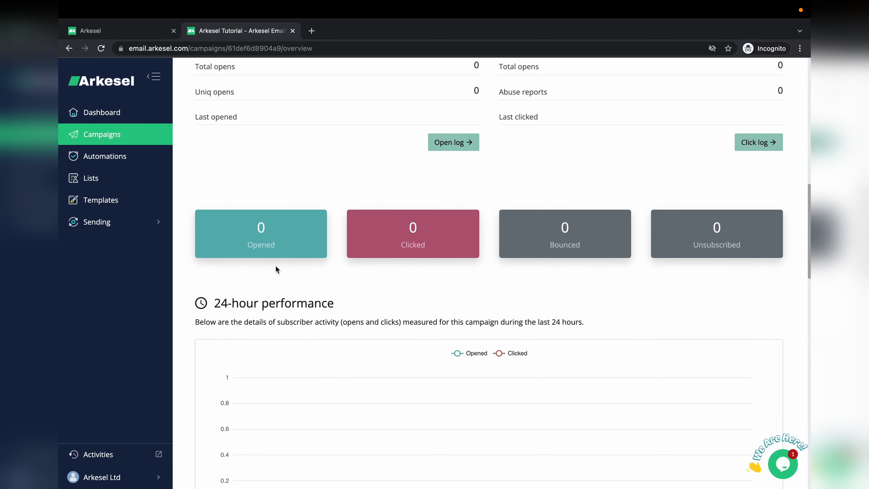
scroll(276, 266, "down", 1)
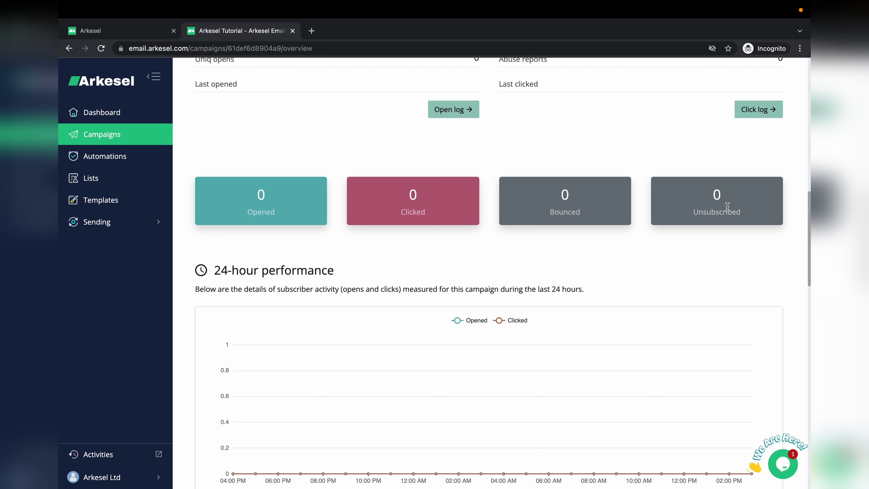
scroll(727, 205, "down", 5)
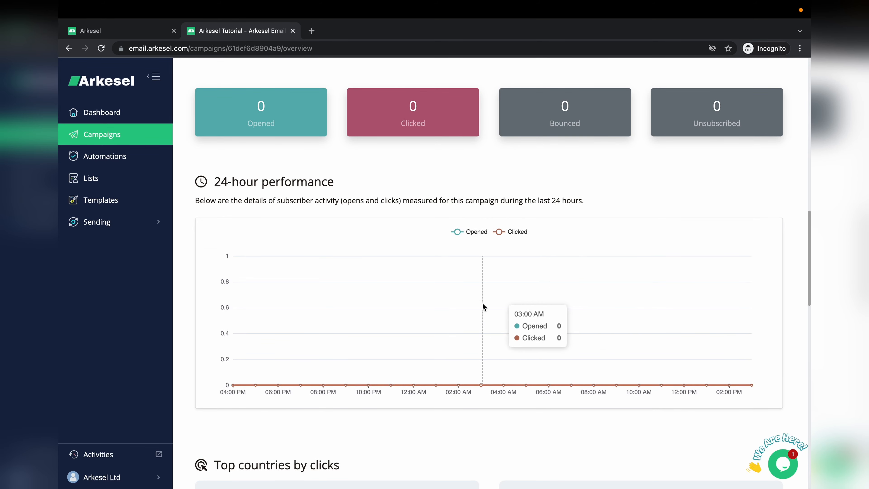
scroll(503, 305, "down", 8)
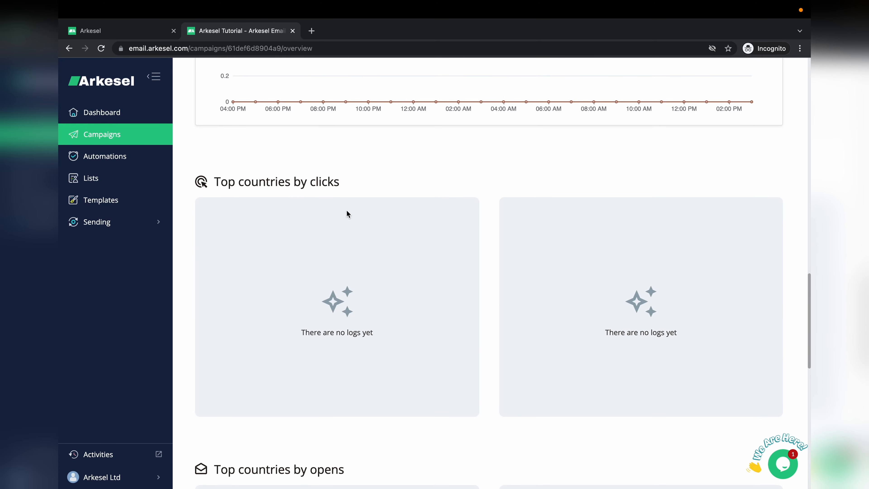
scroll(347, 211, "down", 9)
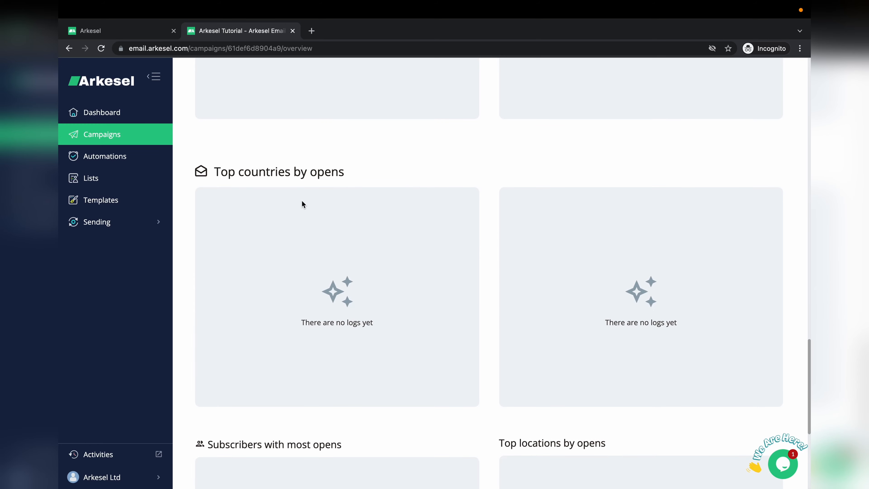
scroll(302, 204, "down", 7)
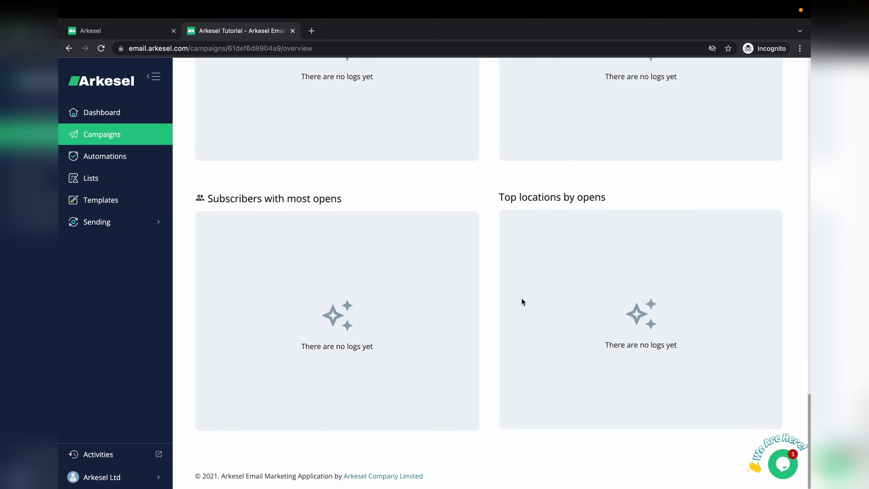
scroll(548, 261, "up", 20)
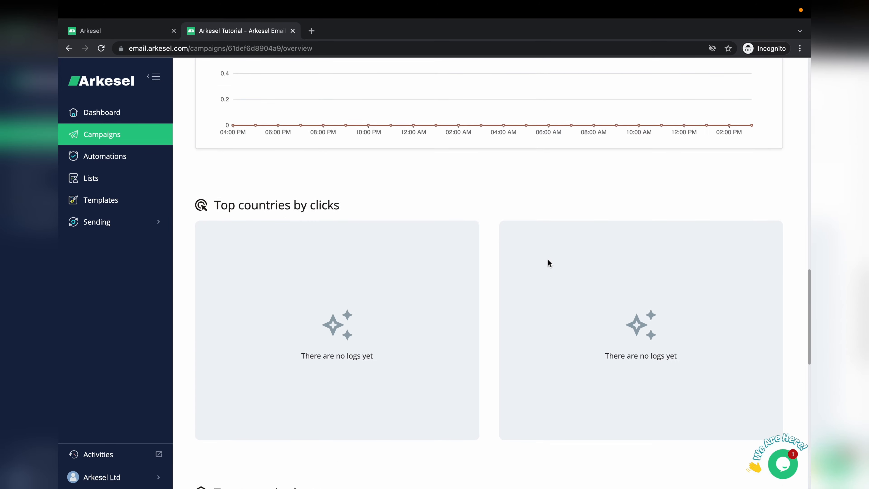
scroll(548, 261, "up", 5)
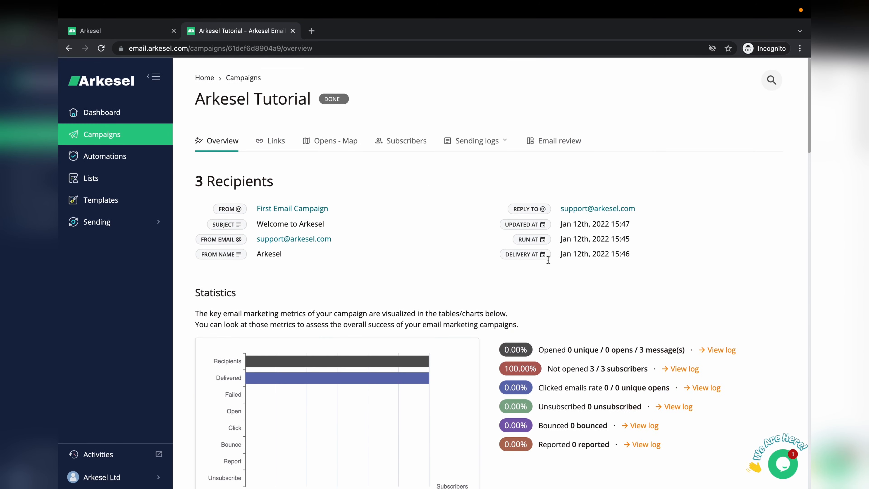